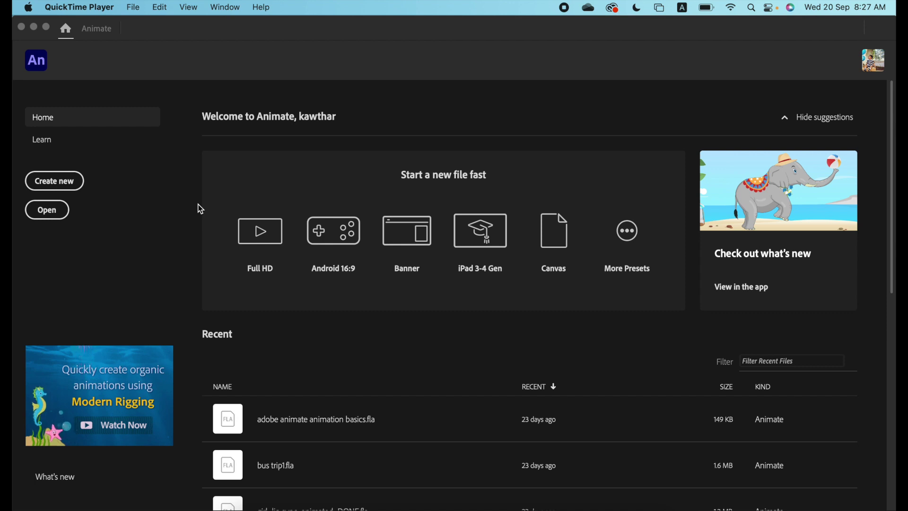
# Create a new 1080 × 1920 portrait document on the ActionScript 3.0 platform
pyautogui.click(66, 189)
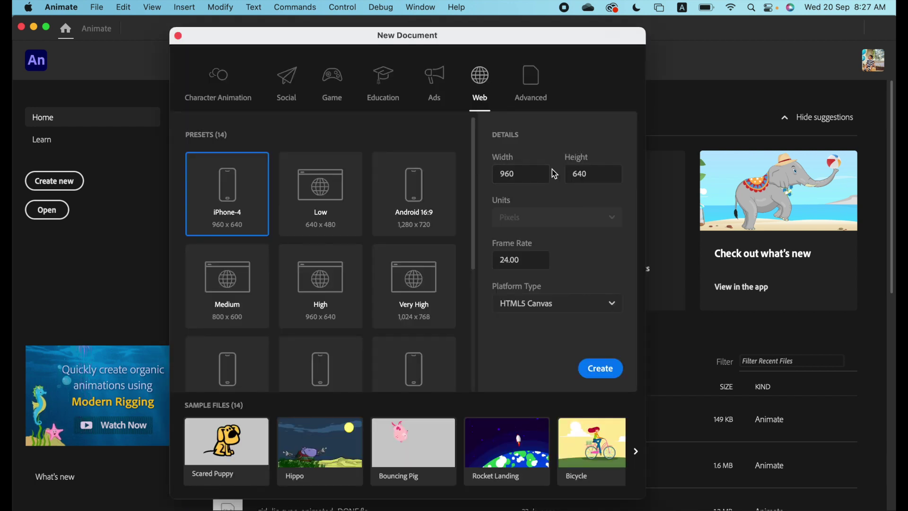
pyautogui.click(535, 176)
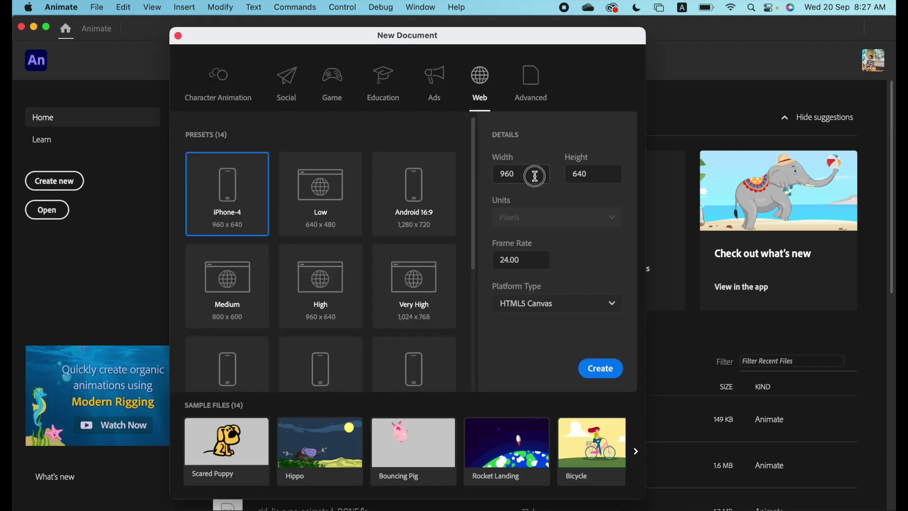
pyautogui.click(587, 173)
pyautogui.write('1920')
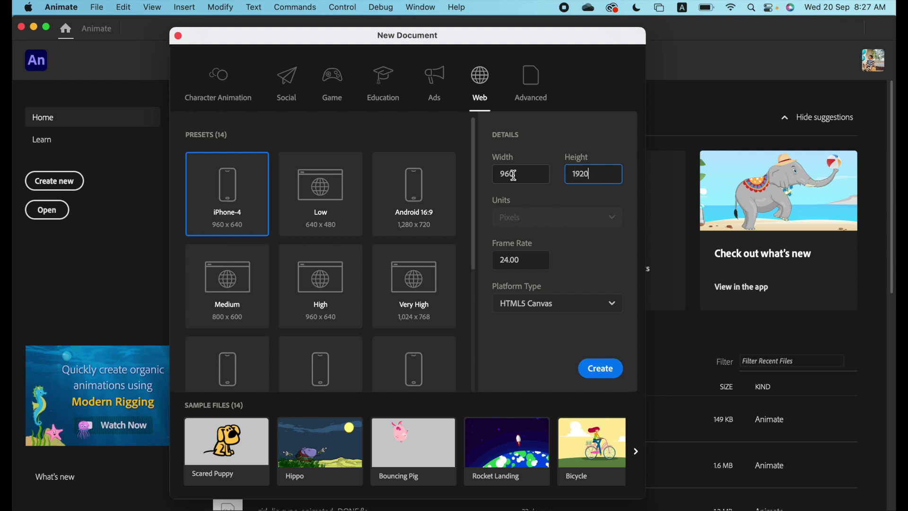
pyautogui.click(508, 174)
pyautogui.write('1080')
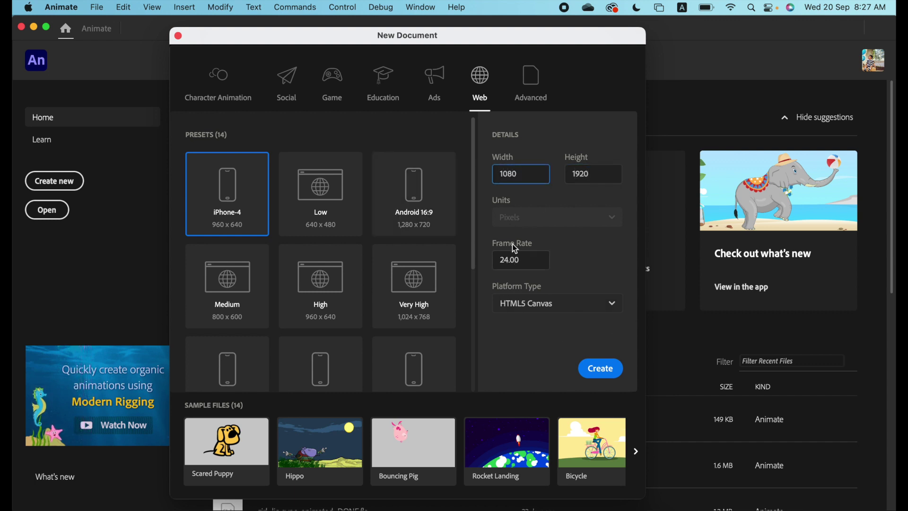
pyautogui.click(511, 312)
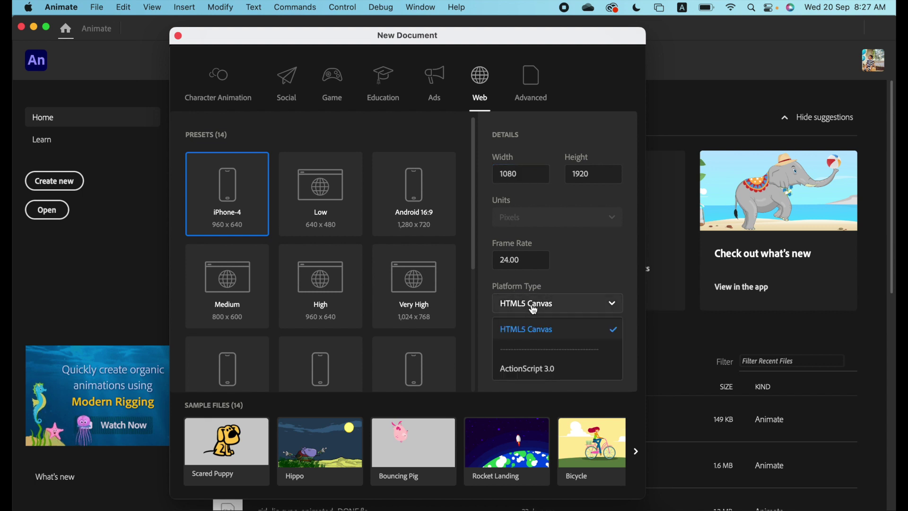
pyautogui.click(537, 370)
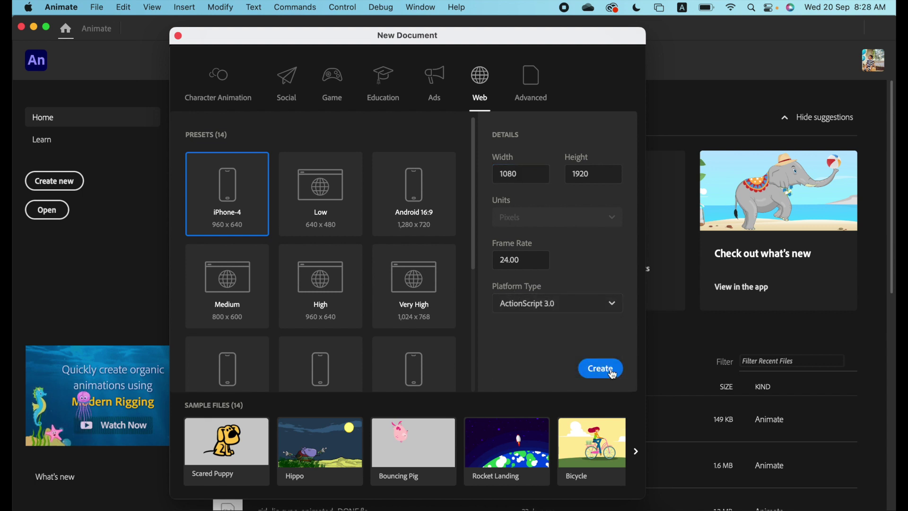
pyautogui.press('Return')
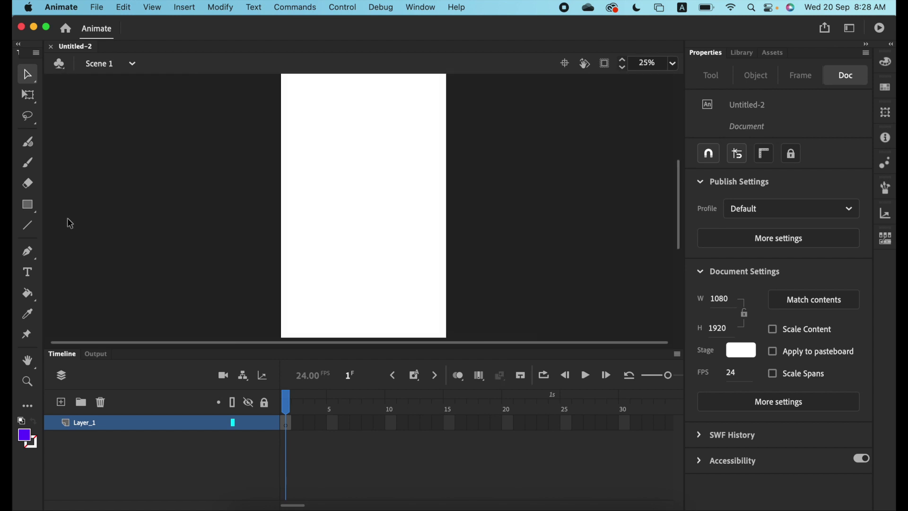
# Type 'Hello' in a text box near the stage's top-left and select it
pyautogui.click(31, 274)
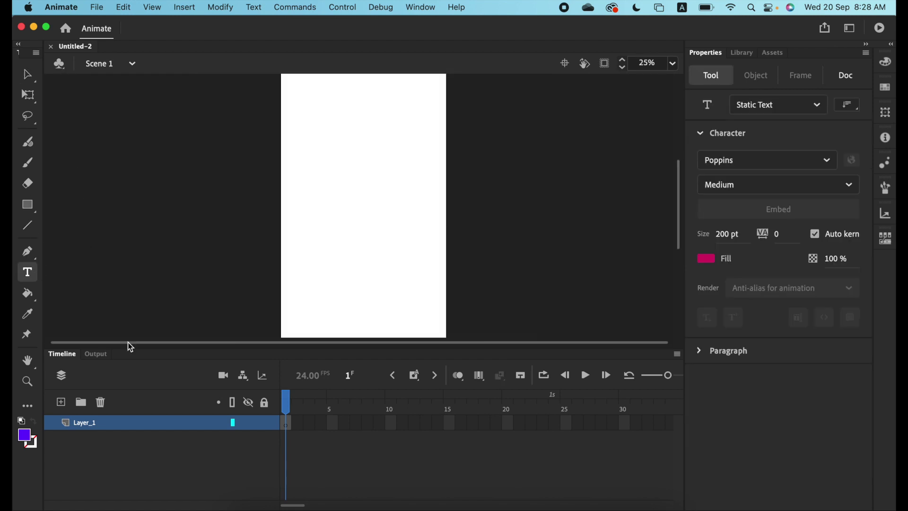
pyautogui.click(308, 107)
pyautogui.write('Hello')
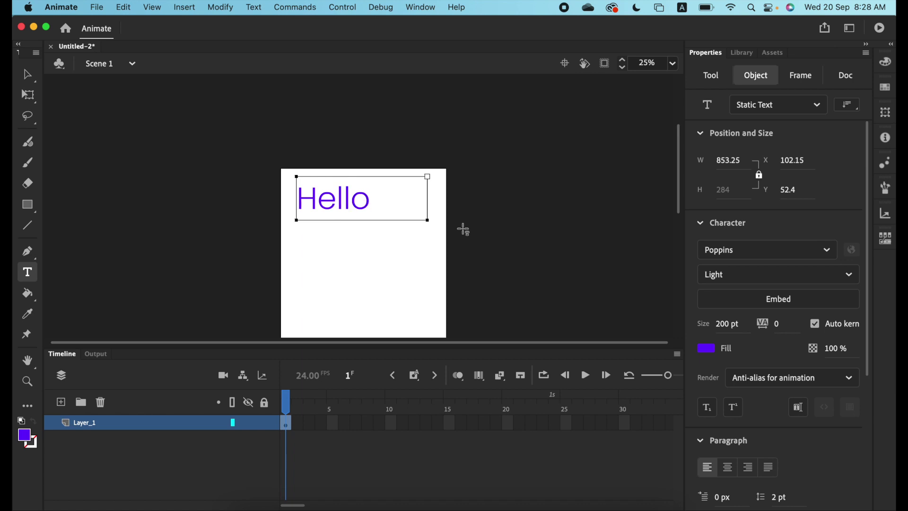
pyautogui.press('super+a')
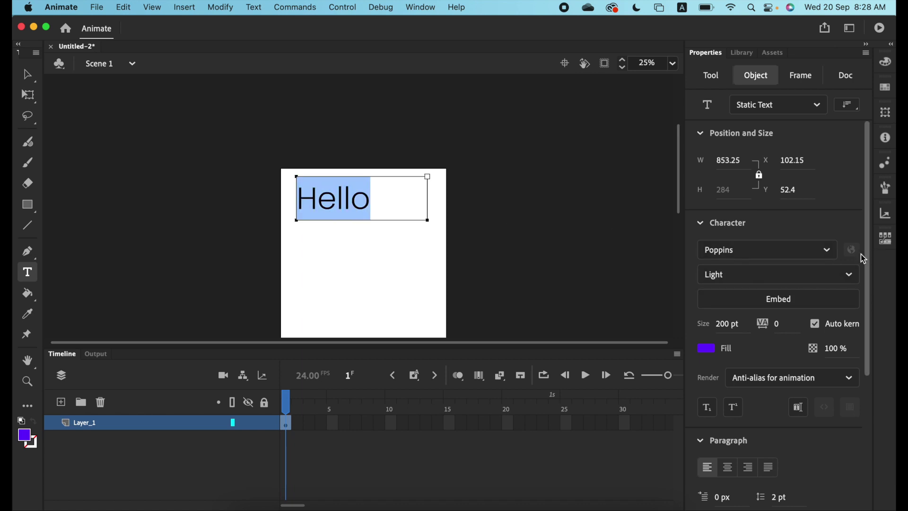
# Set the Hello text's font to Poppins Bold
pyautogui.click(827, 250)
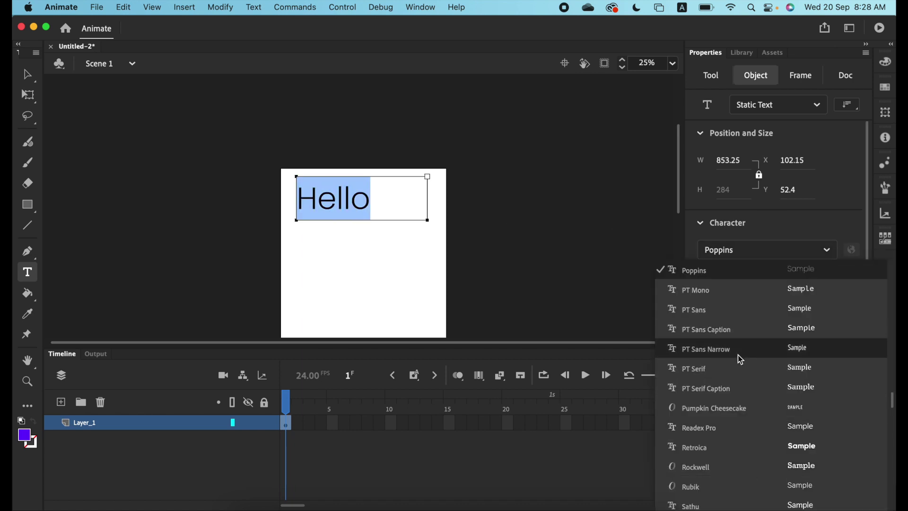
pyautogui.click(741, 357)
pyautogui.click(833, 249)
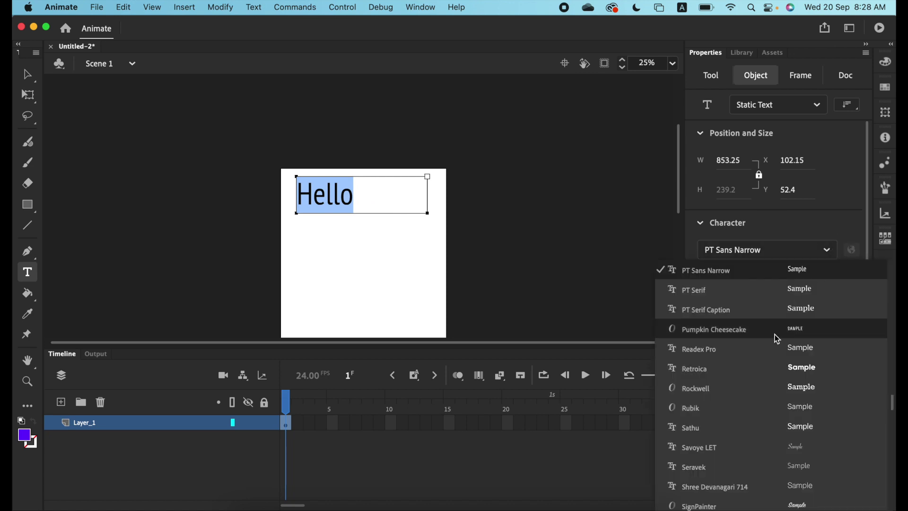
pyautogui.scroll(3, 775, 334)
pyautogui.click(727, 312)
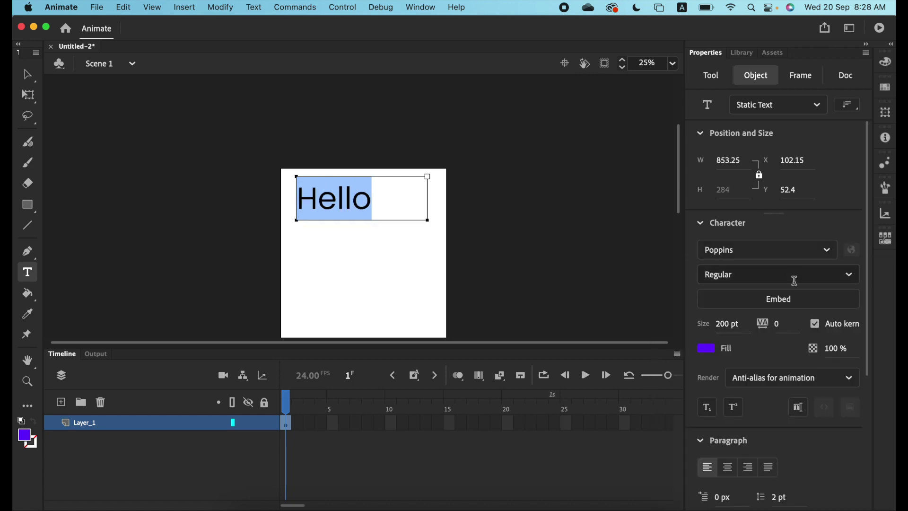
pyautogui.click(852, 275)
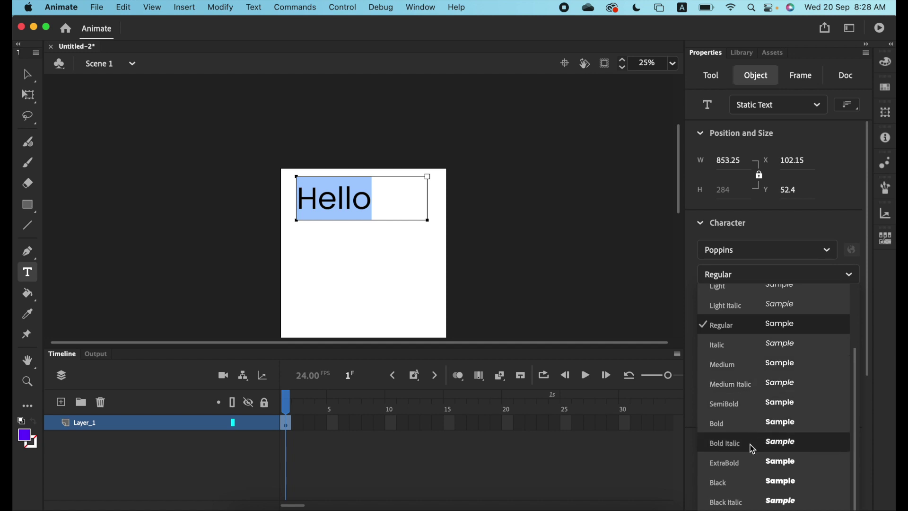
pyautogui.click(749, 426)
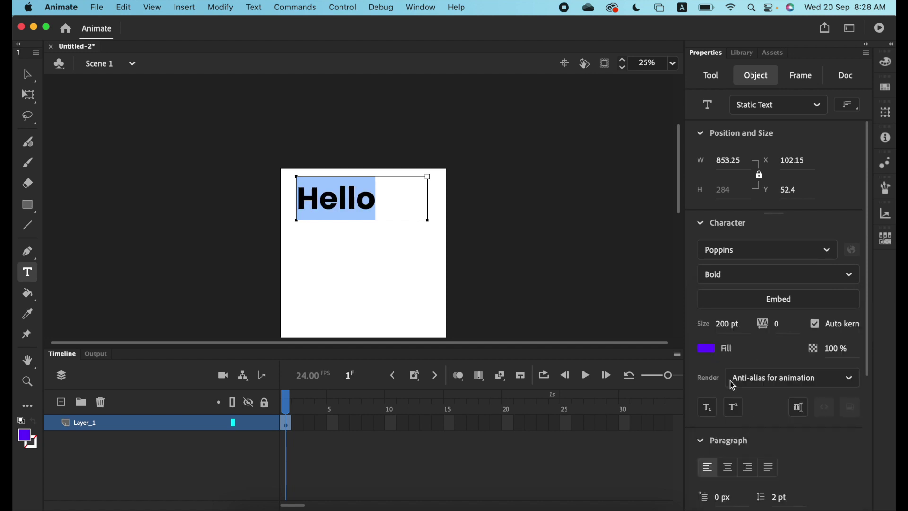
# Colour the text pink-red #FF0066 and set its size to 100 pt
pyautogui.click(706, 348)
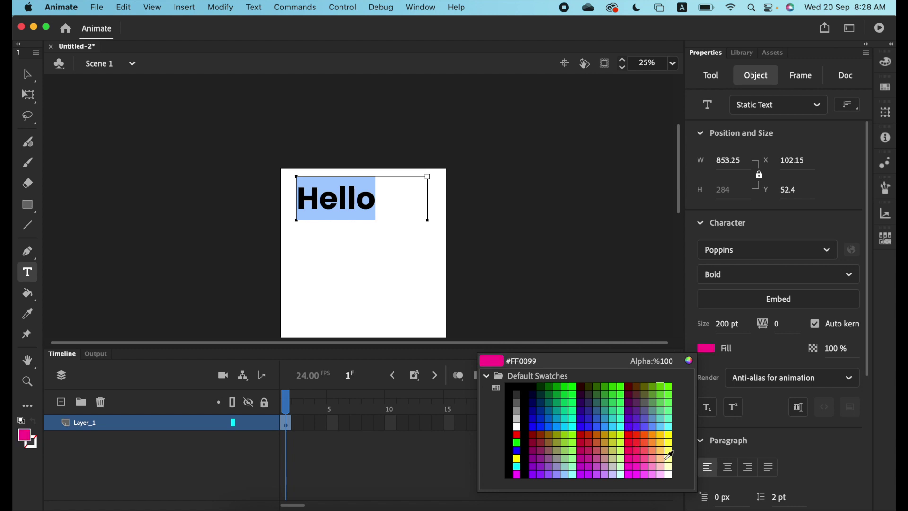
pyautogui.click(630, 450)
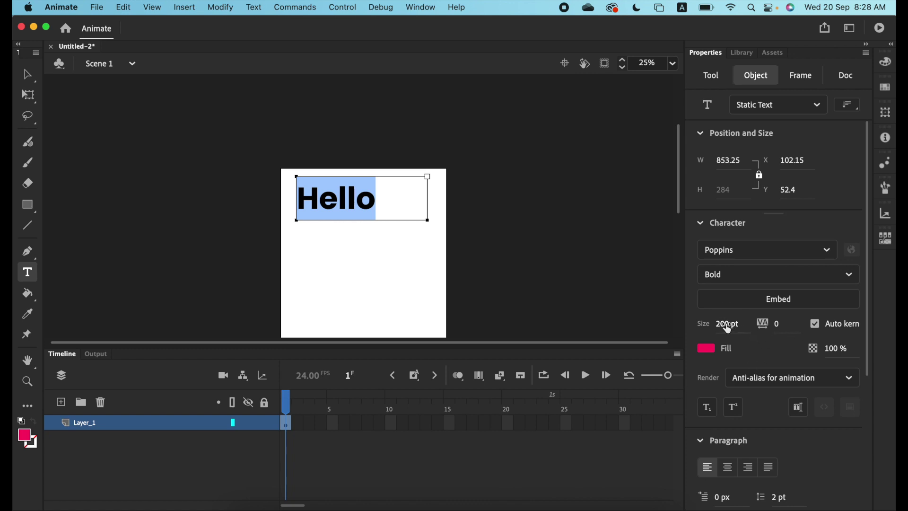
pyautogui.write('100')
pyautogui.press('Return')
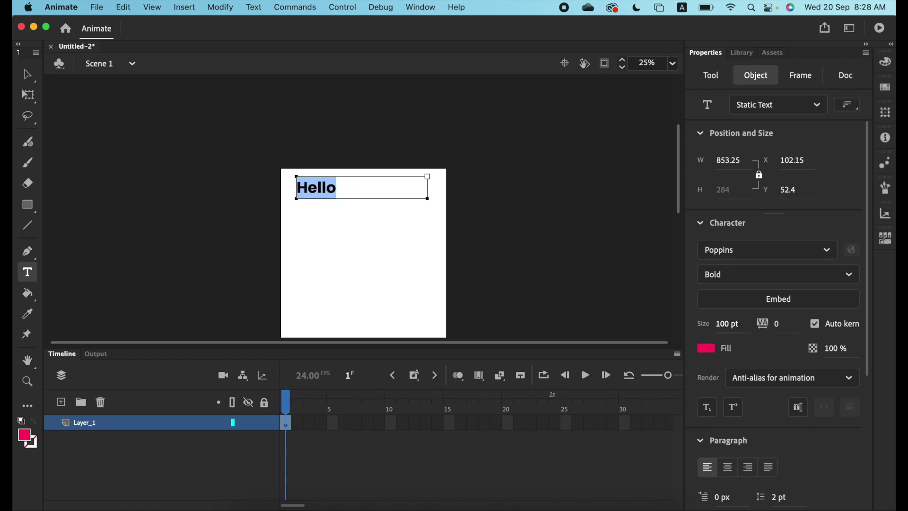
pyautogui.scroll(-5, 785, 355)
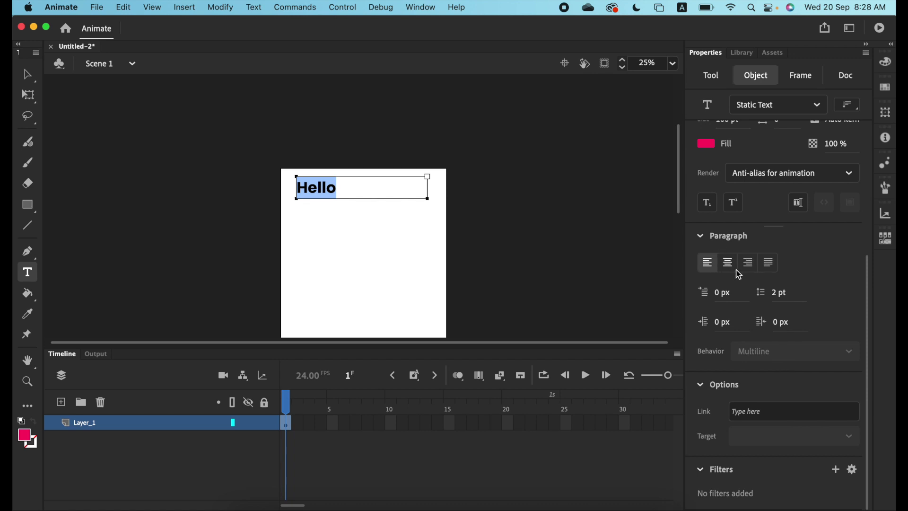
# Add a Drop Shadow filter with a grey shadow colour to Hello, then check it zoomed in
pyautogui.click(839, 474)
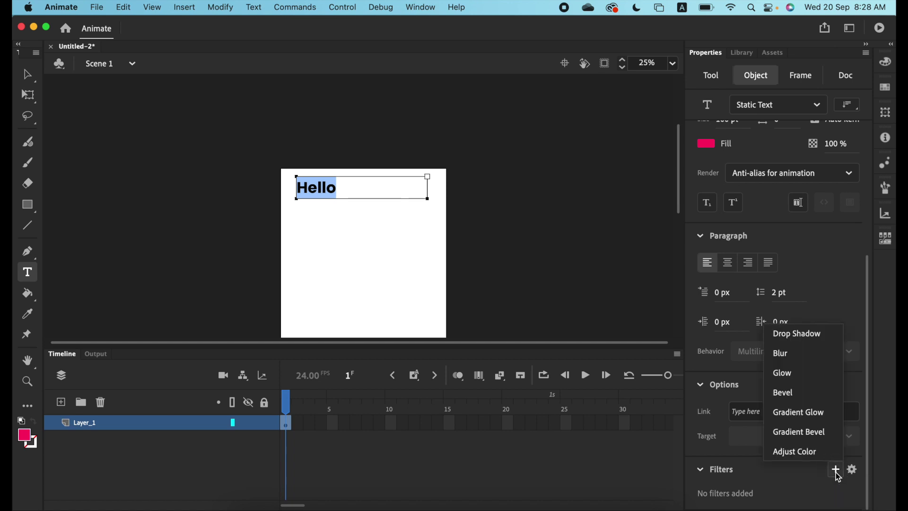
pyautogui.click(717, 473)
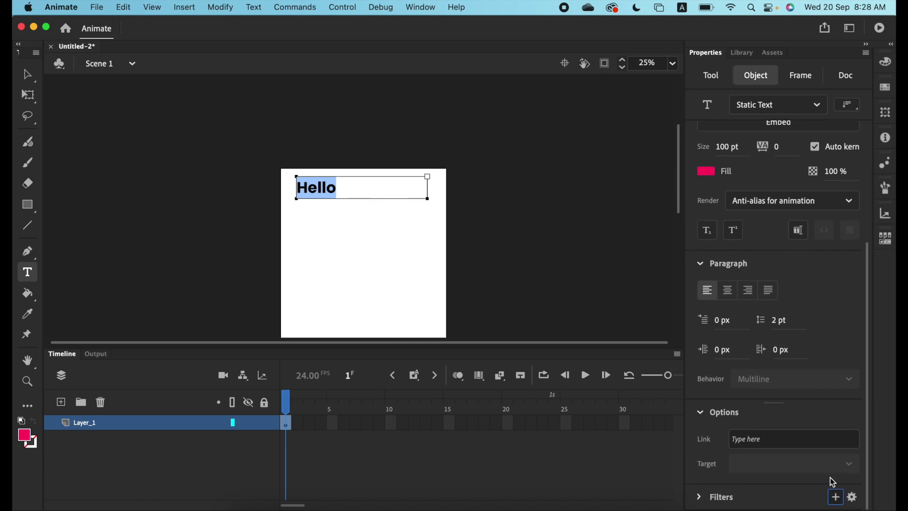
pyautogui.click(837, 498)
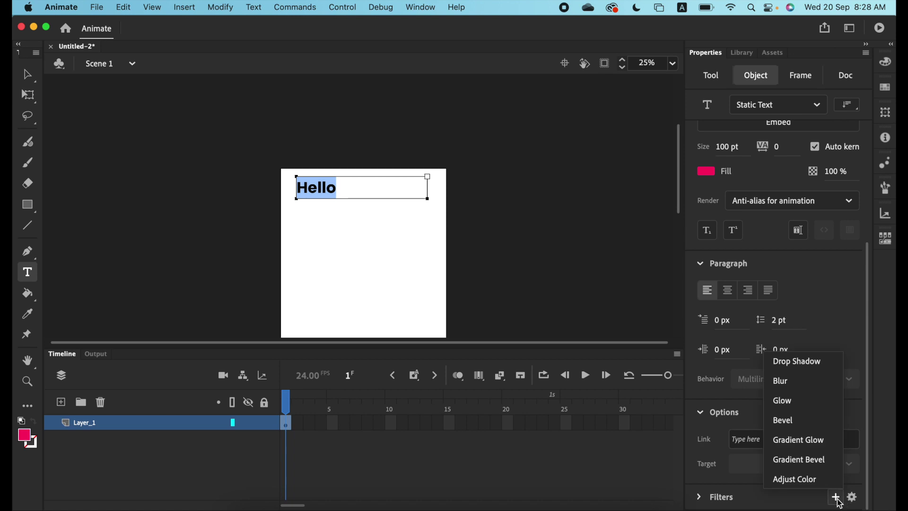
pyautogui.click(798, 363)
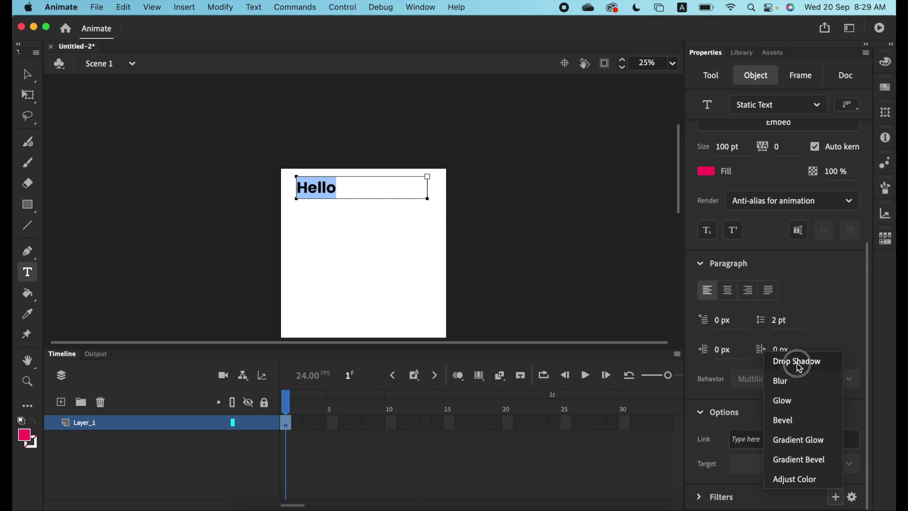
pyautogui.click(745, 430)
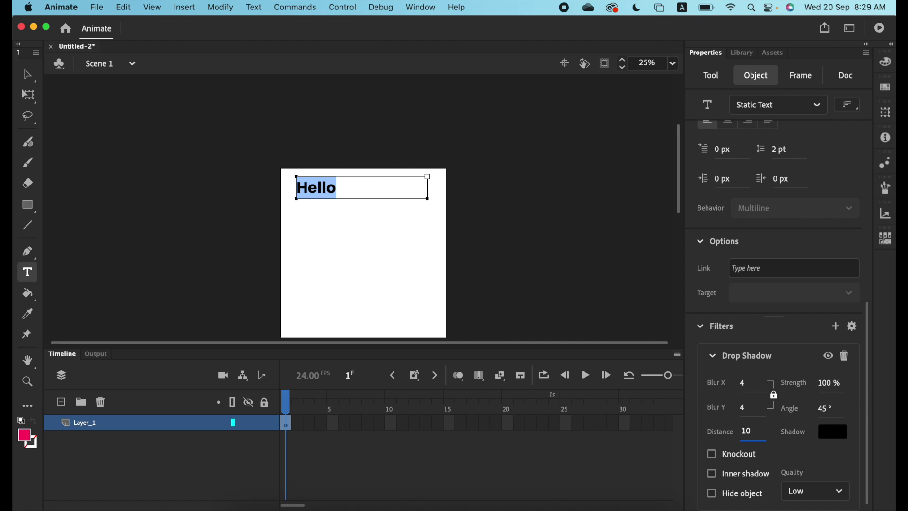
pyautogui.click(824, 432)
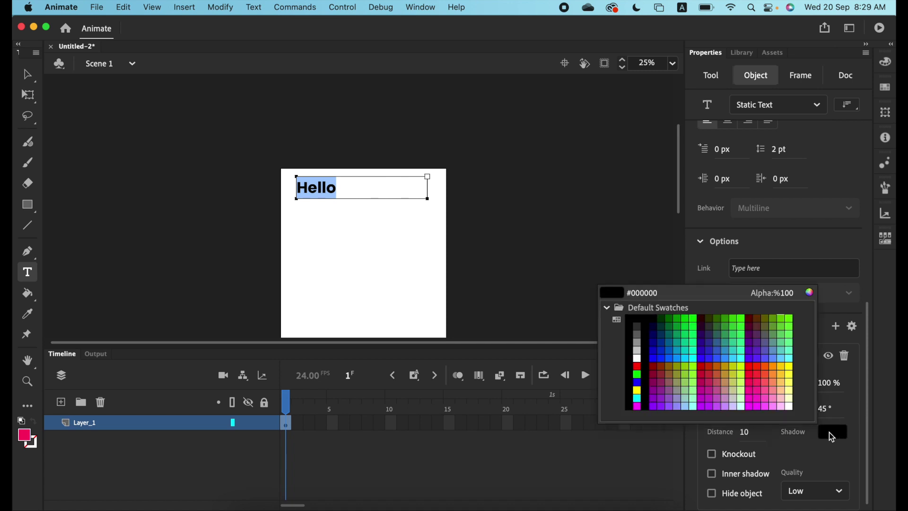
pyautogui.click(637, 341)
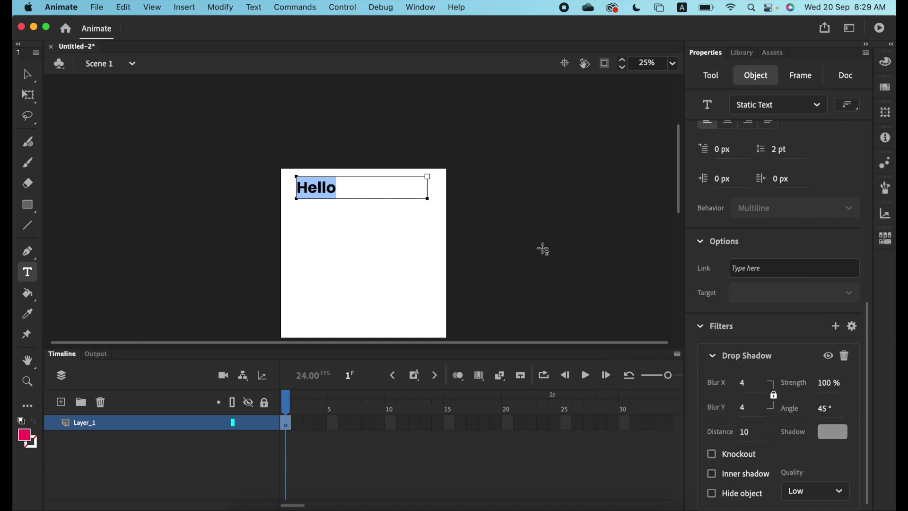
pyautogui.click(27, 74)
pyautogui.click(151, 153)
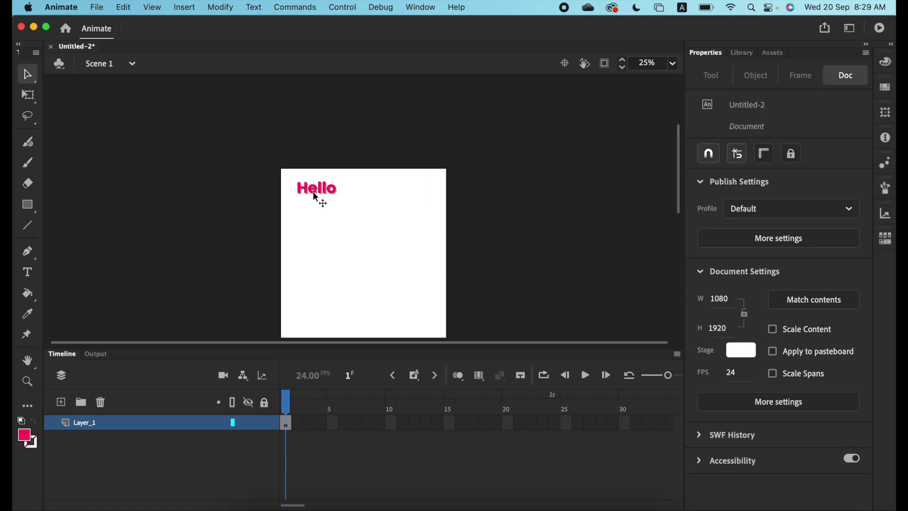
pyautogui.press('super+equal')
pyautogui.press('super+equal')
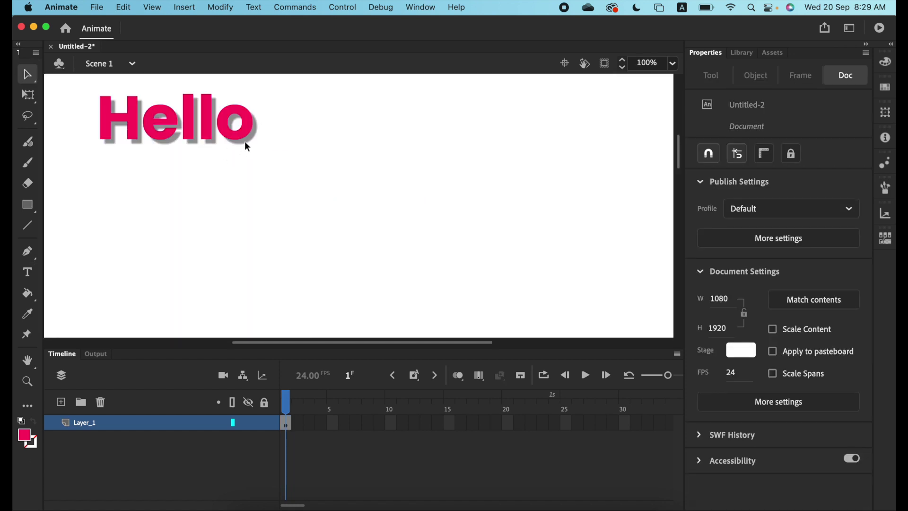
pyautogui.press('super+minus')
pyautogui.press('super+minus')
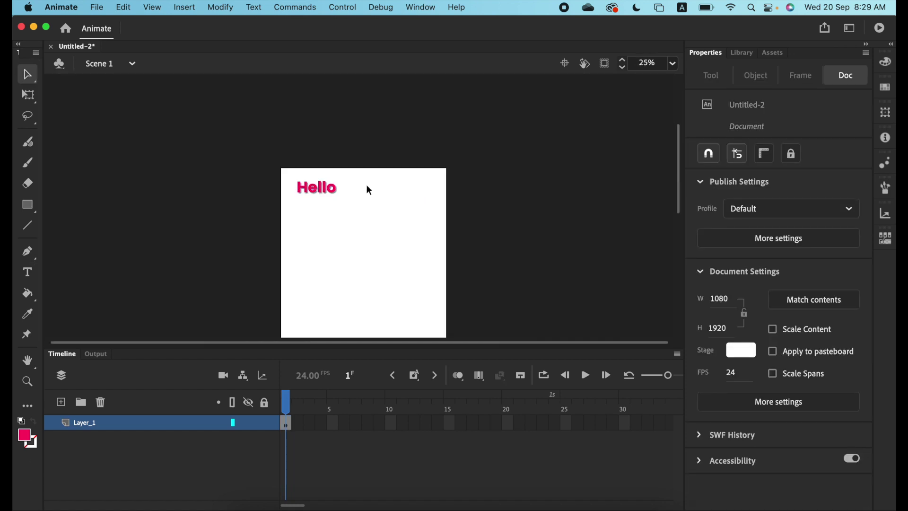
pyautogui.scroll(-1, 375, 195)
# Alt-drag a copy of the Hello text just below the original
pyautogui.click(327, 163)
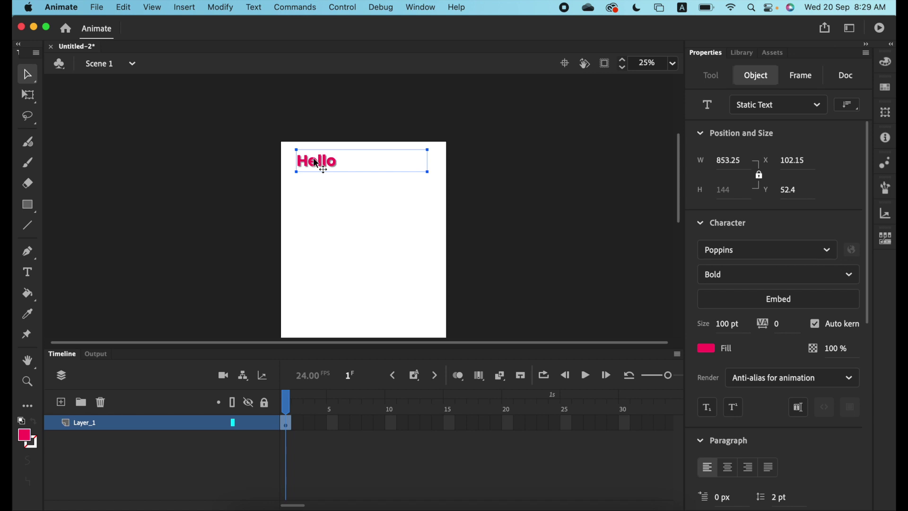
pyautogui.moveTo(316, 164); pyautogui.dragTo(317, 213)
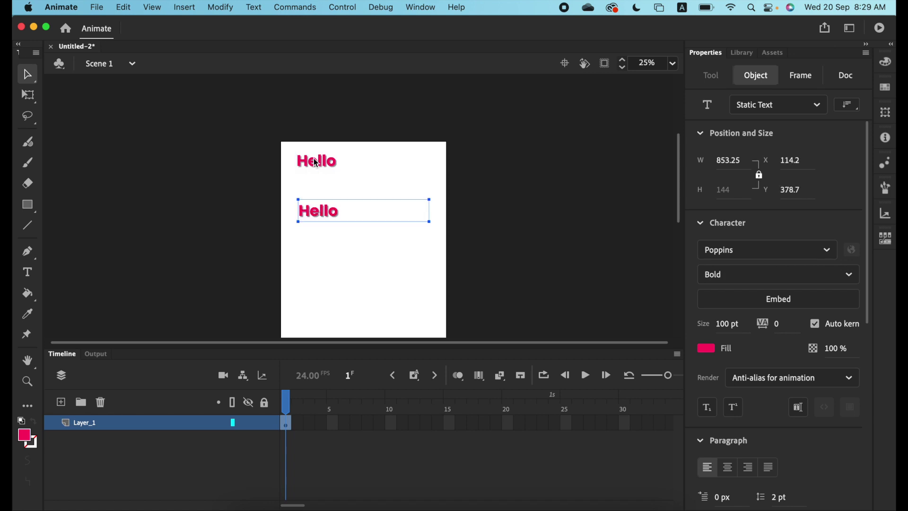
pyautogui.press('Delete')
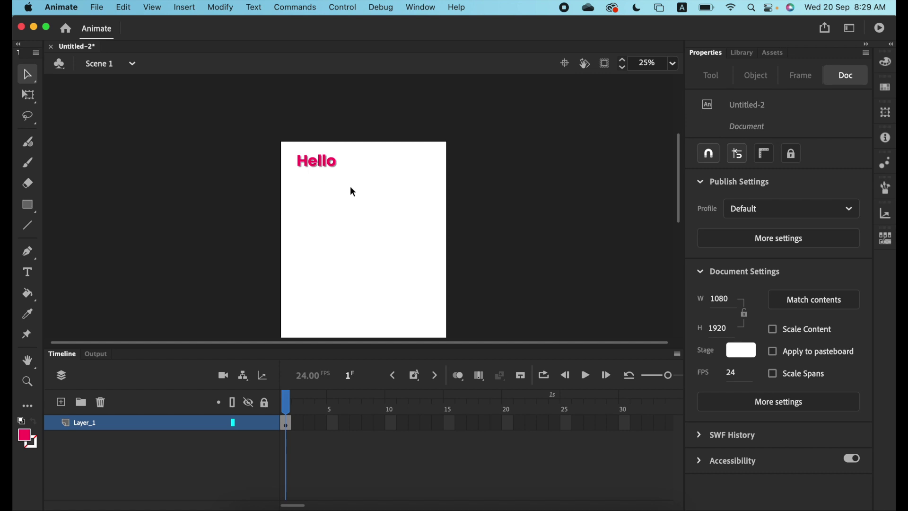
pyautogui.click(323, 166)
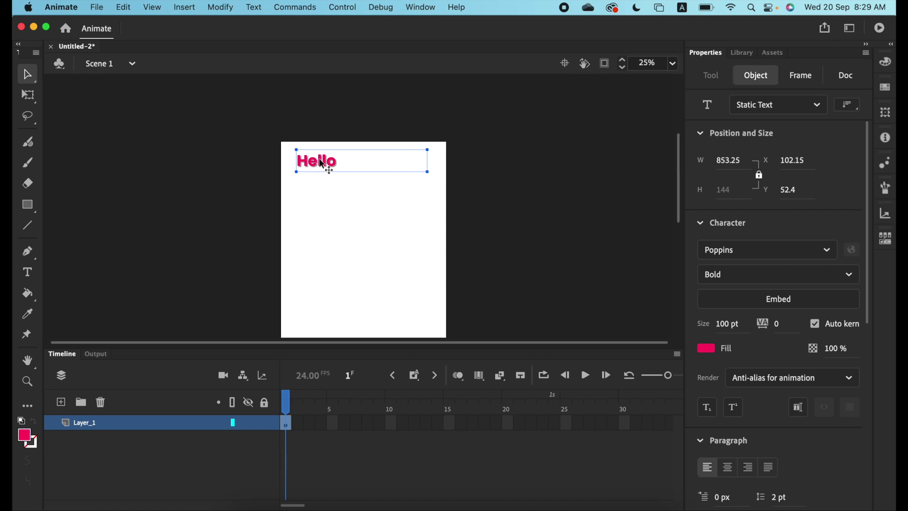
pyautogui.moveTo(325, 166); pyautogui.dragTo(330, 193)
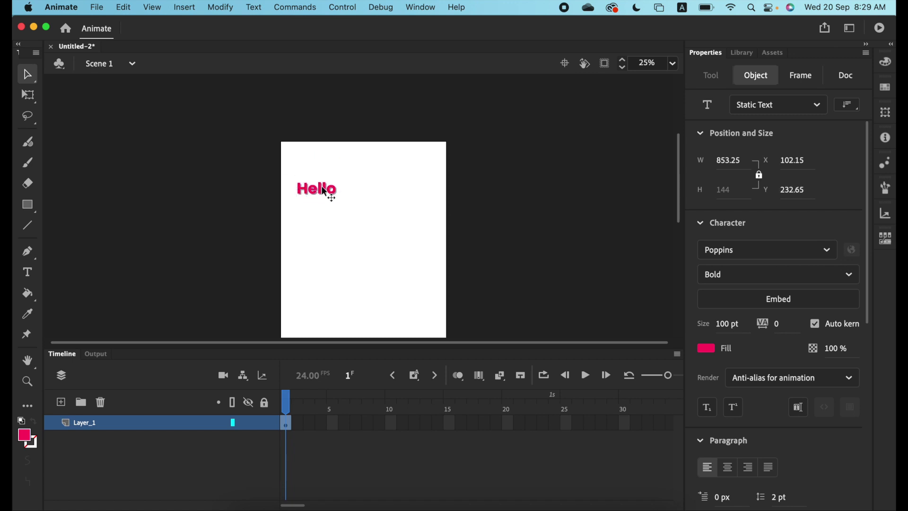
# Duplicate the Hello pair further down, then select all four copies and delete them
pyautogui.click(330, 219)
pyautogui.click(325, 197)
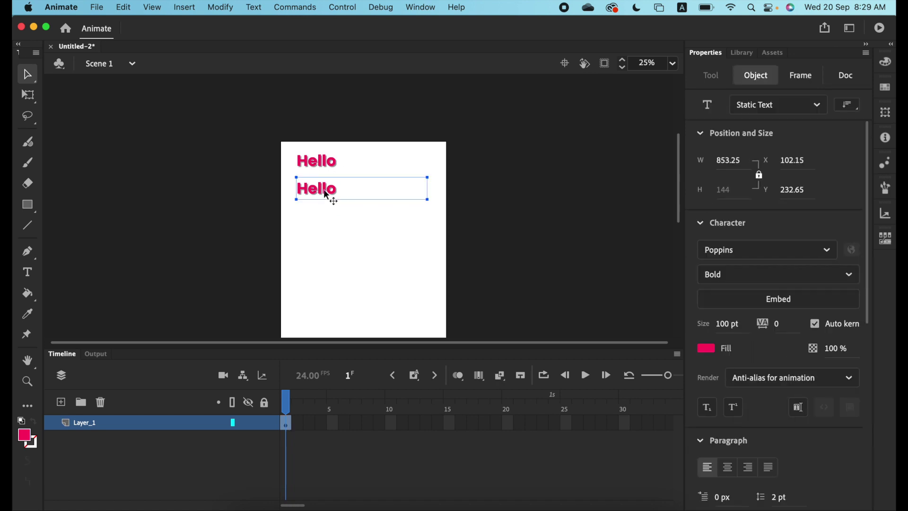
pyautogui.moveTo(276, 124); pyautogui.dragTo(362, 215)
pyautogui.moveTo(325, 189); pyautogui.dragTo(333, 261)
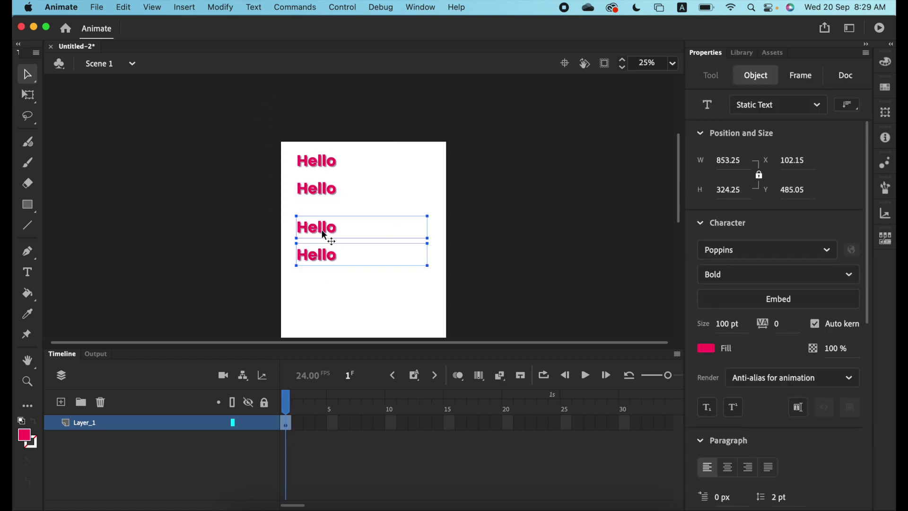
pyautogui.click(339, 296)
pyautogui.moveTo(469, 290); pyautogui.dragTo(266, 150)
pyautogui.press('Delete')
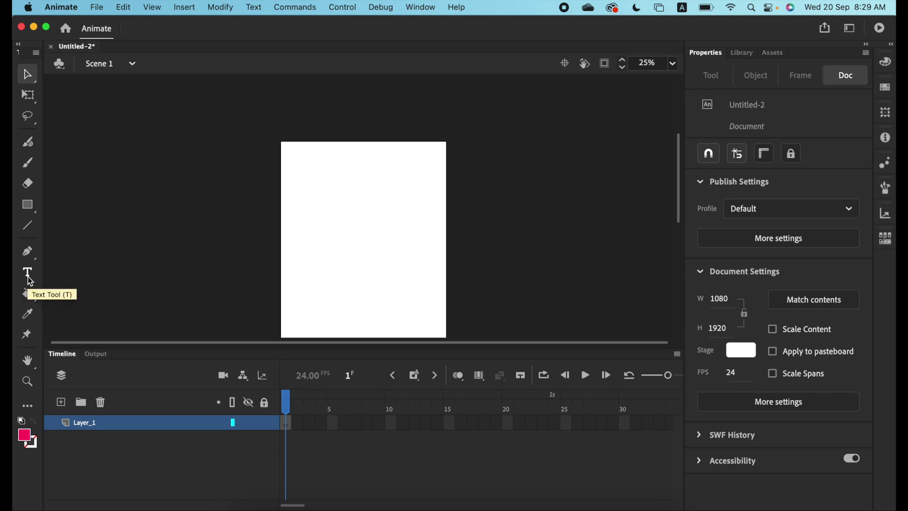
# Draw a pink circle near the stage's top-left with the Oval tool
pyautogui.click(27, 204)
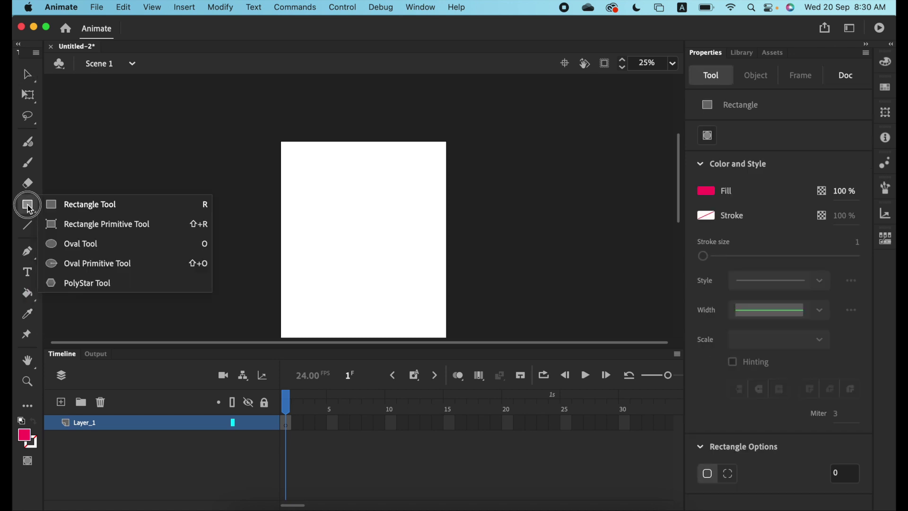
pyautogui.click(101, 244)
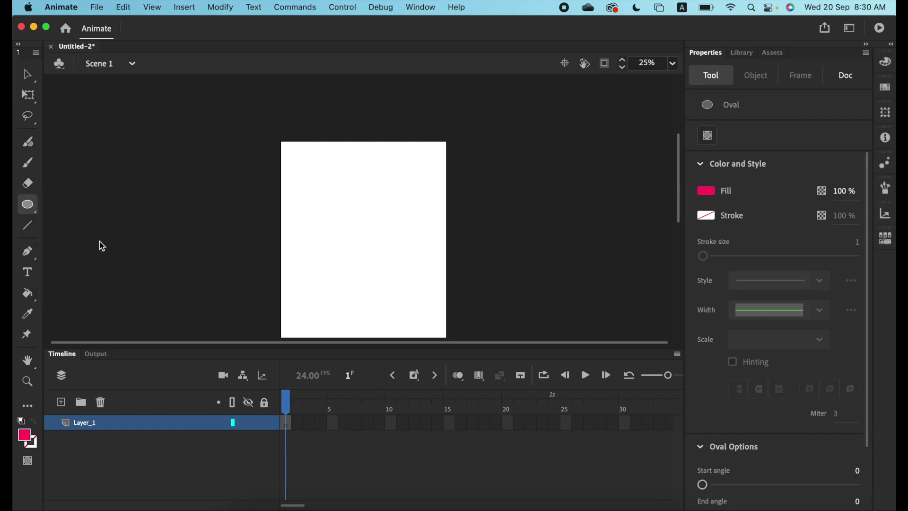
pyautogui.moveTo(306, 159); pyautogui.dragTo(346, 200)
pyautogui.click(25, 75)
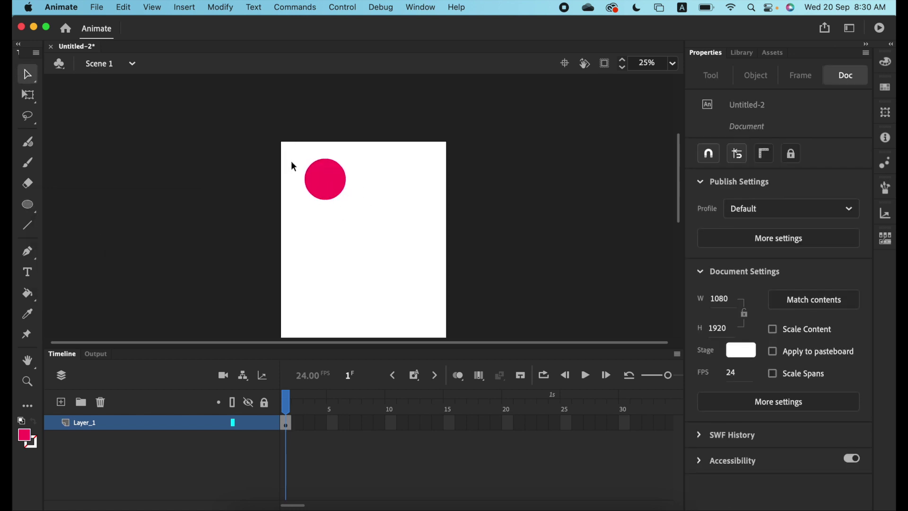
pyautogui.click(331, 191)
# Paste two copies of the circle lower down the stage and select all three
pyautogui.press('super+c')
pyautogui.press('super+v')
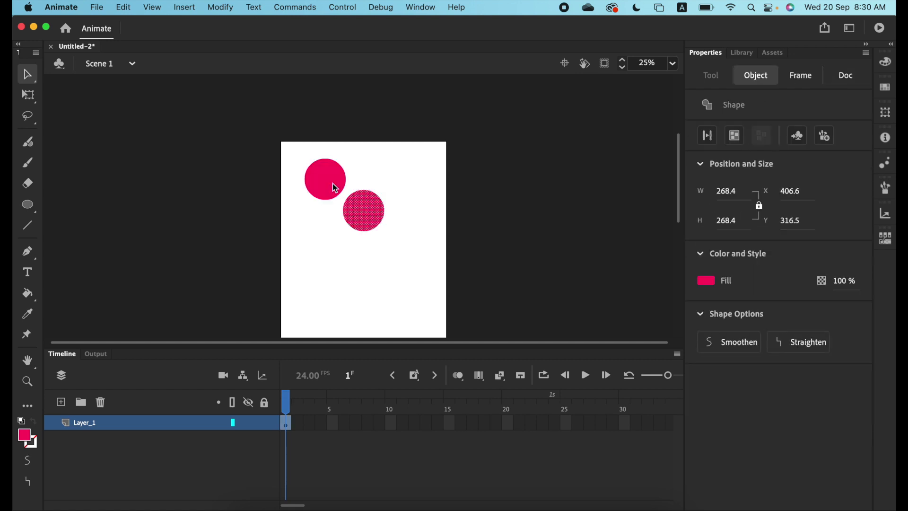
pyautogui.moveTo(369, 224); pyautogui.dragTo(366, 258)
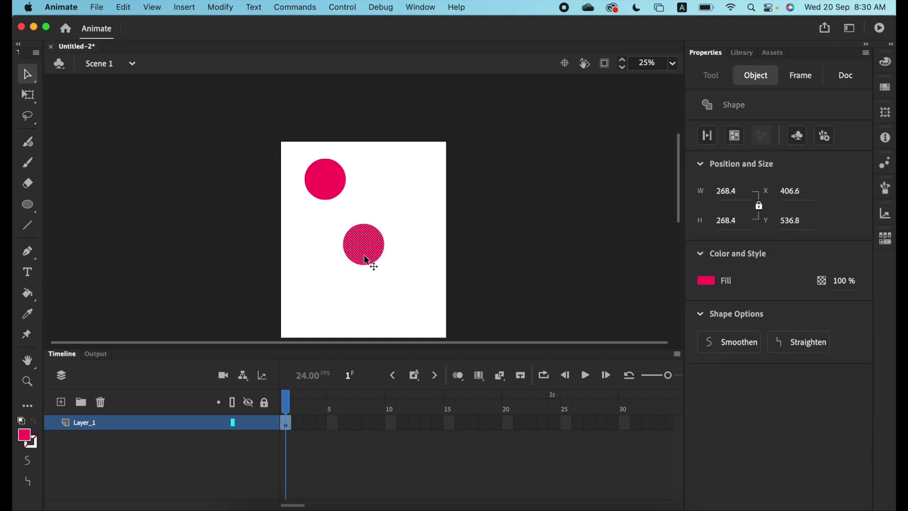
pyautogui.press('super+v')
pyautogui.moveTo(365, 210); pyautogui.dragTo(343, 301)
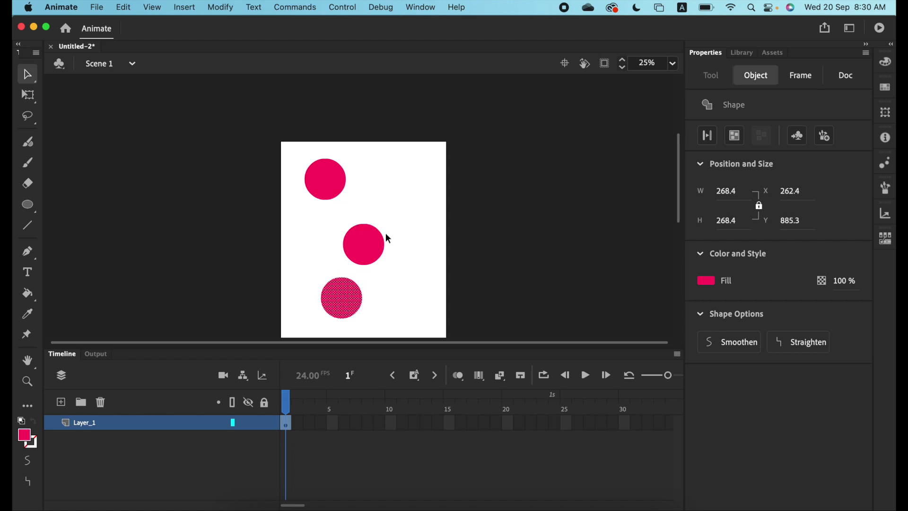
pyautogui.click(430, 132)
pyautogui.moveTo(418, 135); pyautogui.dragTo(290, 337)
pyautogui.moveTo(426, 127); pyautogui.dragTo(286, 328)
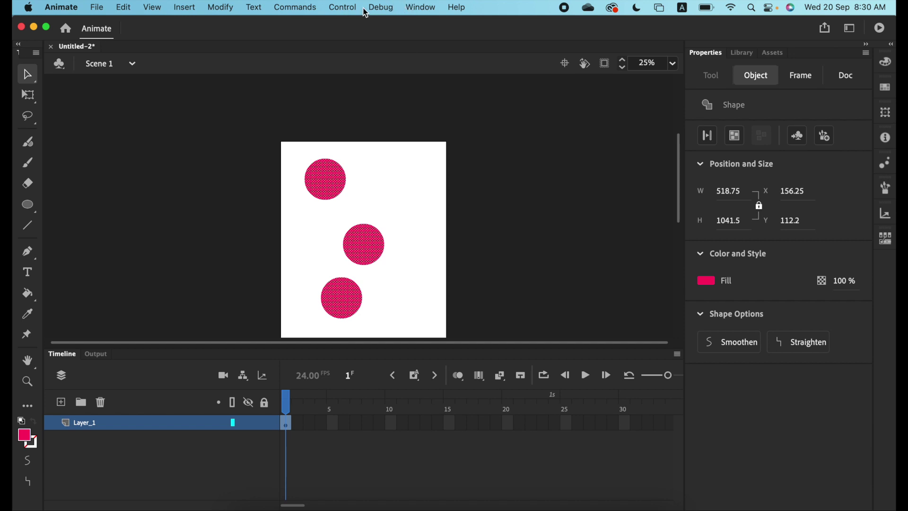
# In the Align panel, centre the circles on one vertical line and distribute them evenly
pyautogui.click(417, 7)
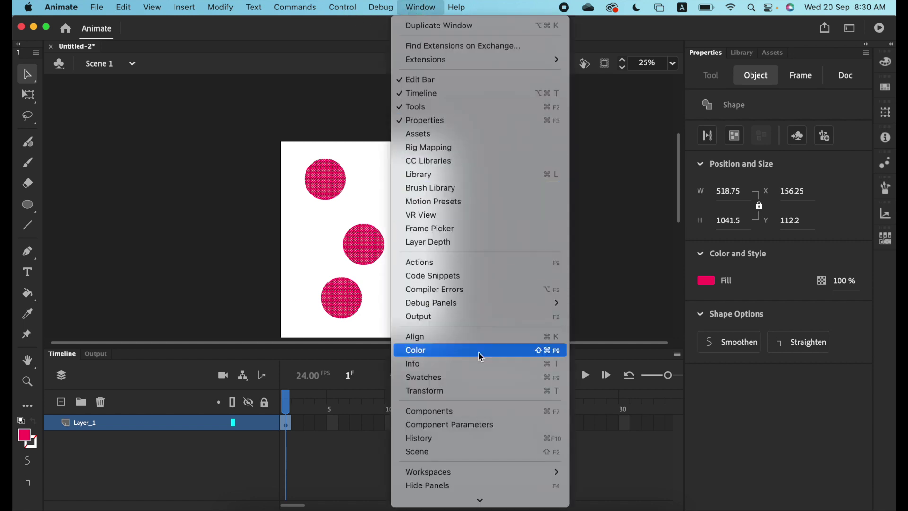
pyautogui.click(477, 338)
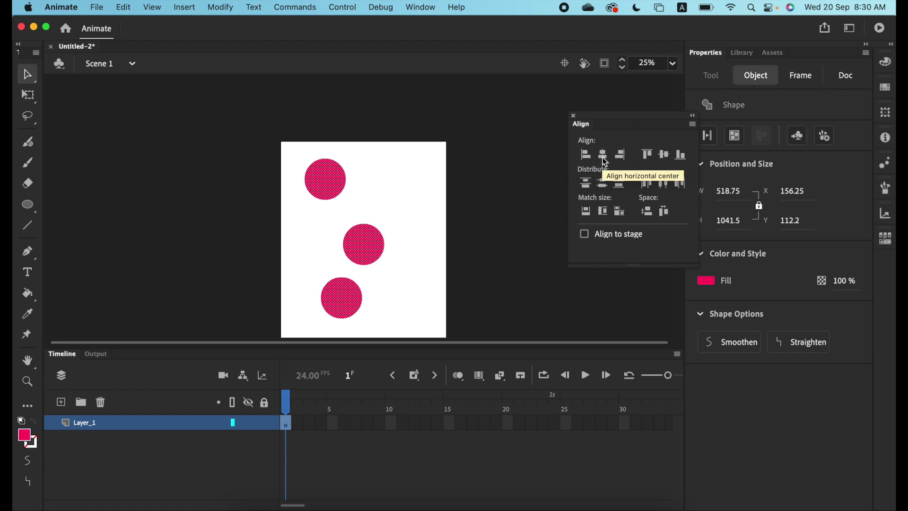
pyautogui.click(604, 156)
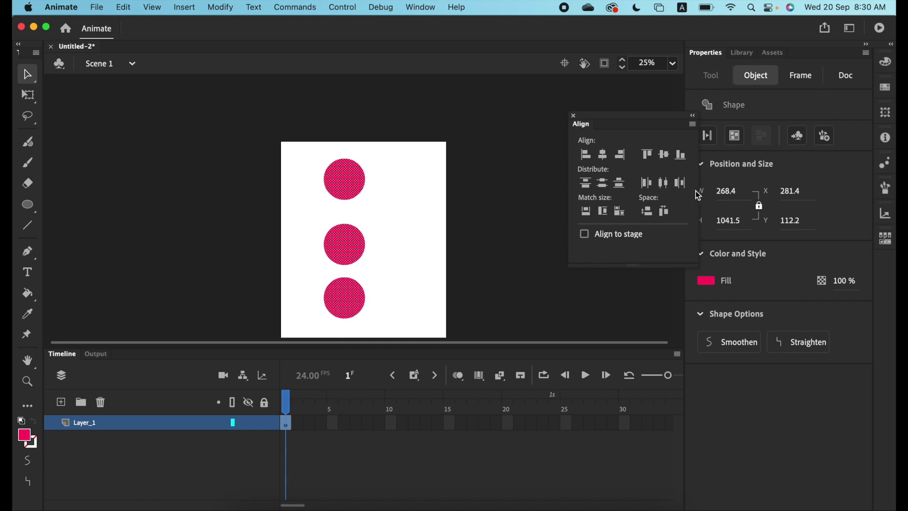
pyautogui.click(603, 184)
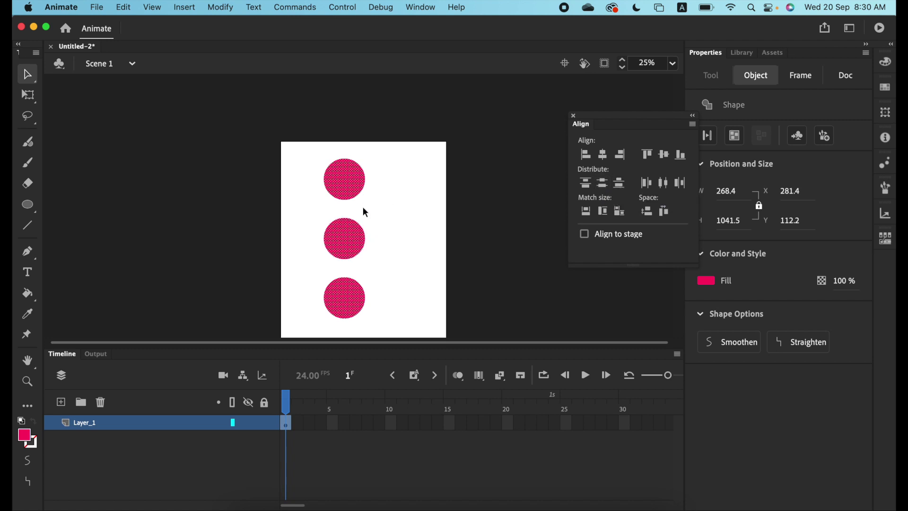
# With Align to stage on, centre the circle column horizontally on the stage
pyautogui.click(390, 215)
pyautogui.moveTo(397, 125); pyautogui.dragTo(306, 340)
pyautogui.click(585, 234)
pyautogui.click(604, 156)
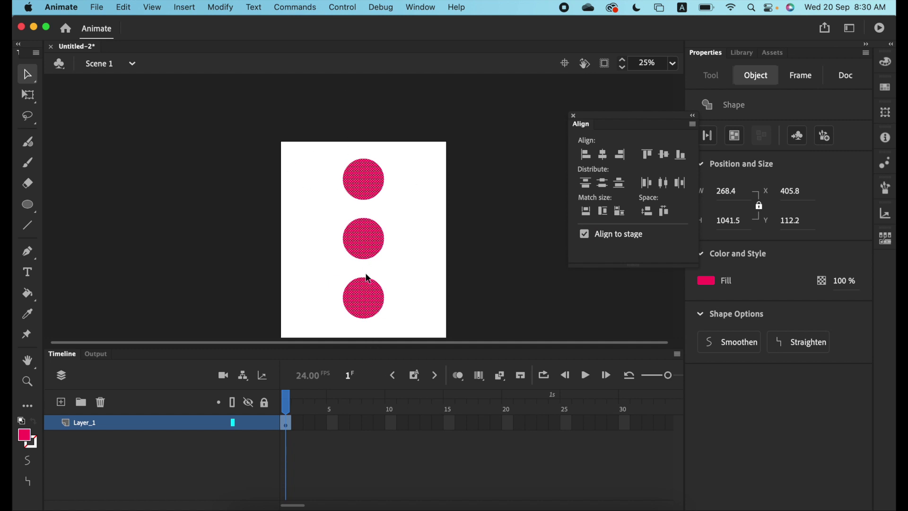
pyautogui.click(405, 213)
pyautogui.moveTo(430, 129); pyautogui.dragTo(317, 345)
# Delete the three circles and zoom out to view the whole stage
pyautogui.press('Delete')
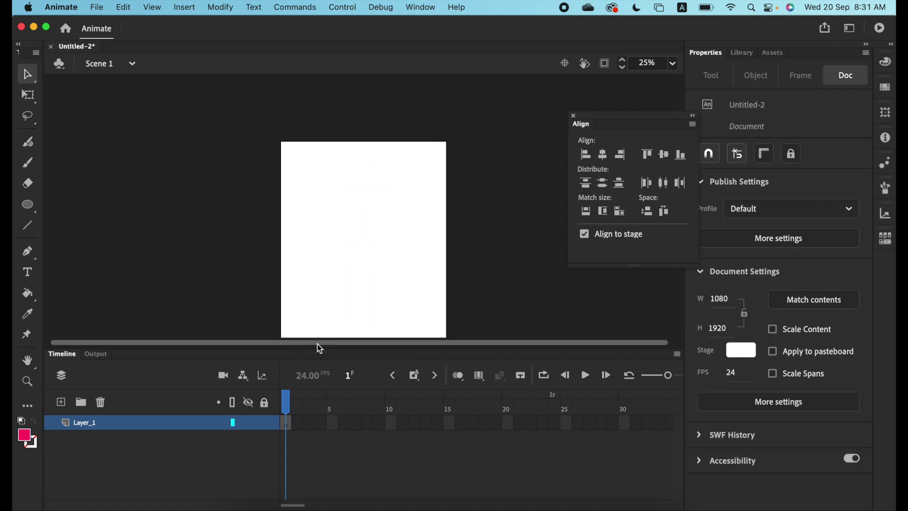
pyautogui.click(28, 360)
pyautogui.moveTo(309, 253); pyautogui.dragTo(312, 188)
pyautogui.press('super+minus')
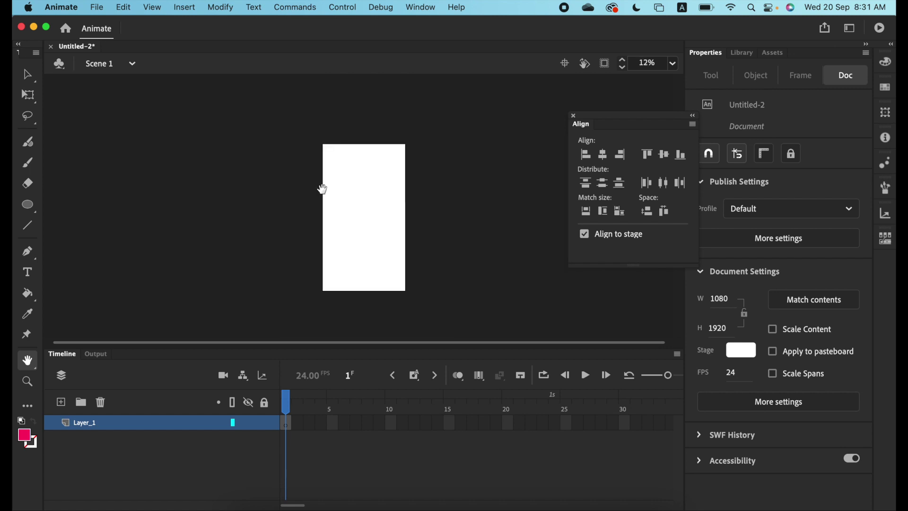
pyautogui.click(27, 75)
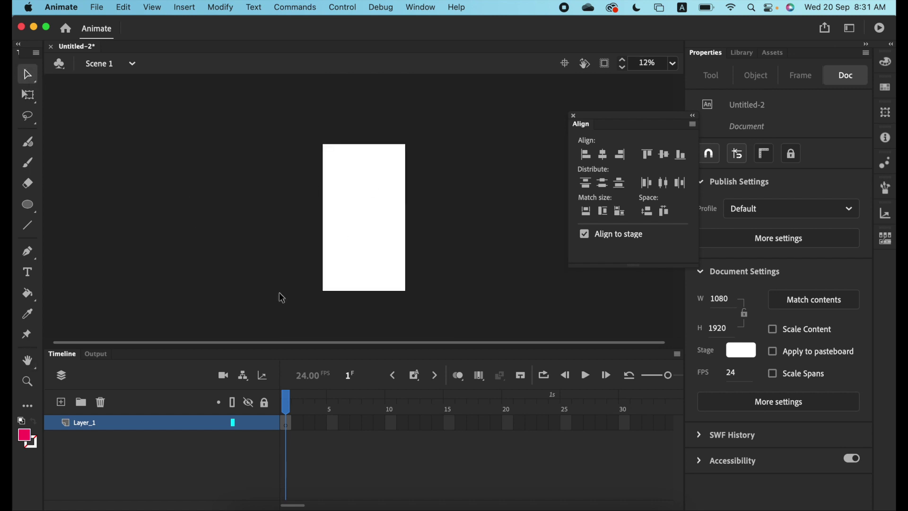
# Rename Layer_1 to BG
pyautogui.doubleClick(89, 423)
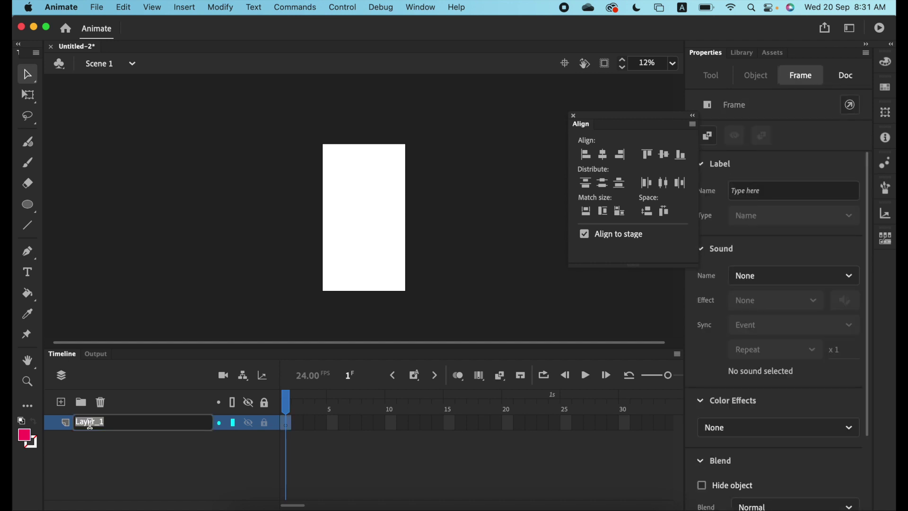
pyautogui.write('BG')
pyautogui.click(108, 438)
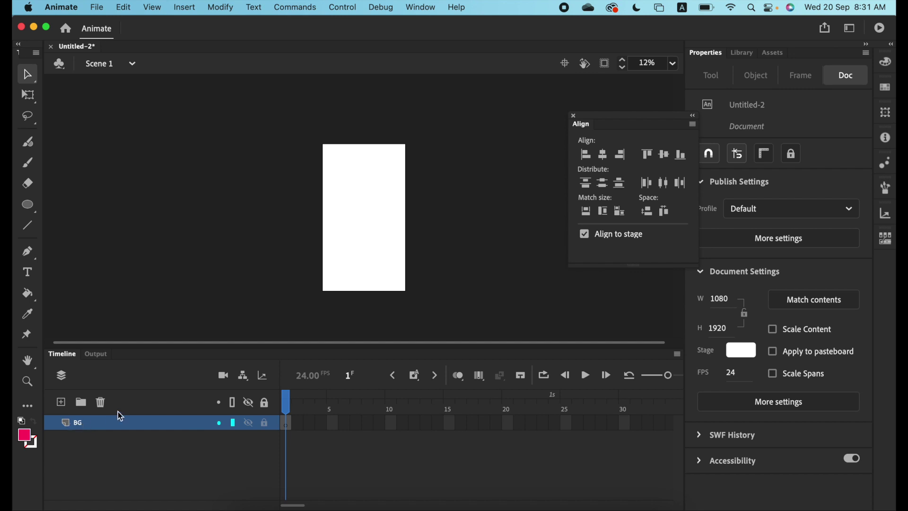
# Draw a rectangle over the stage and resize it to cover the stage
pyautogui.moveTo(27, 204); pyautogui.dragTo(76, 204)
pyautogui.moveTo(323, 144)
pyautogui.mouseDown()
pyautogui.moveTo(415, 268)
pyautogui.moveTo(406, 290)
pyautogui.mouseUp()
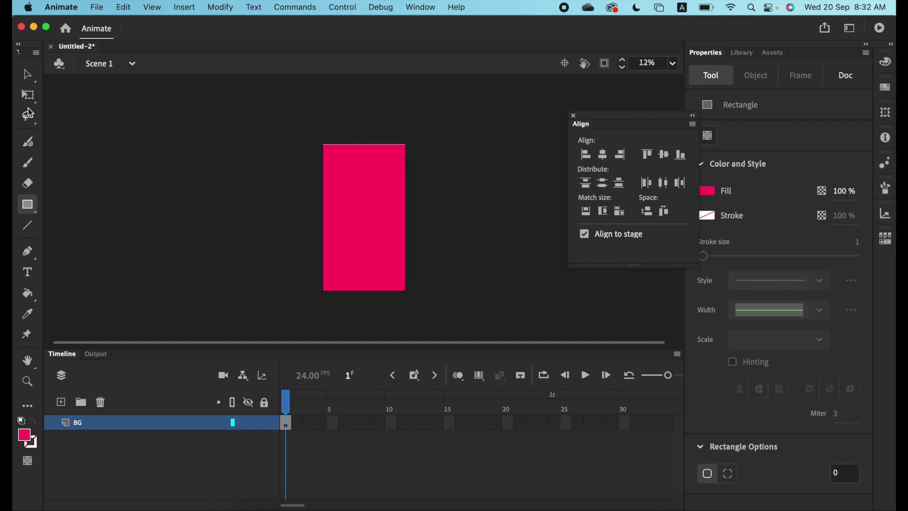
pyautogui.click(28, 96)
pyautogui.click(366, 195)
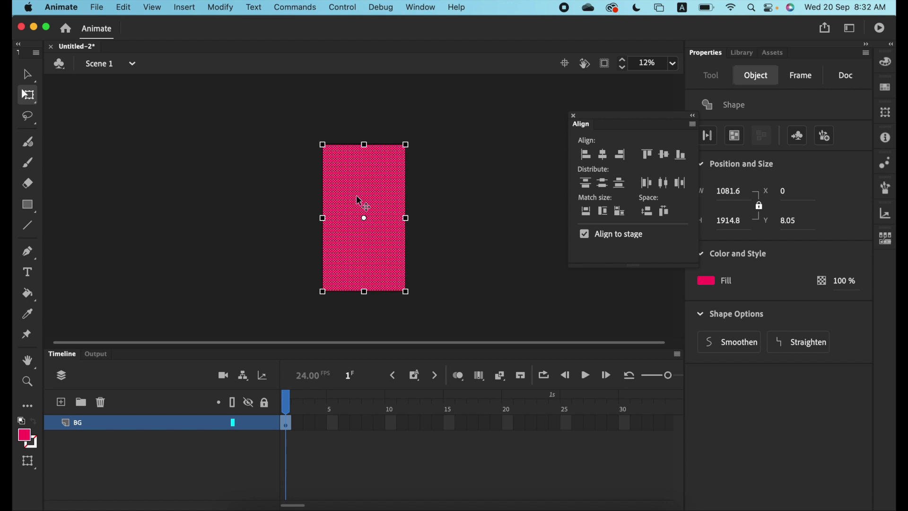
pyautogui.rightClick(366, 143)
pyautogui.click(365, 145)
pyautogui.moveTo(366, 144)
pyautogui.mouseDown()
pyautogui.moveTo(361, 254)
pyautogui.moveTo(365, 144)
pyautogui.mouseUp()
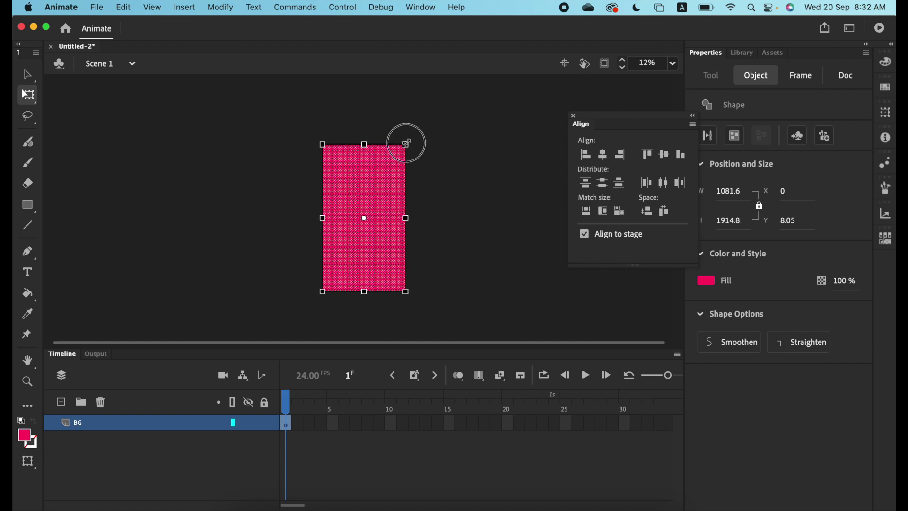
pyautogui.moveTo(406, 142)
pyautogui.mouseDown()
pyautogui.moveTo(432, 111)
pyautogui.moveTo(420, 137)
pyautogui.mouseUp()
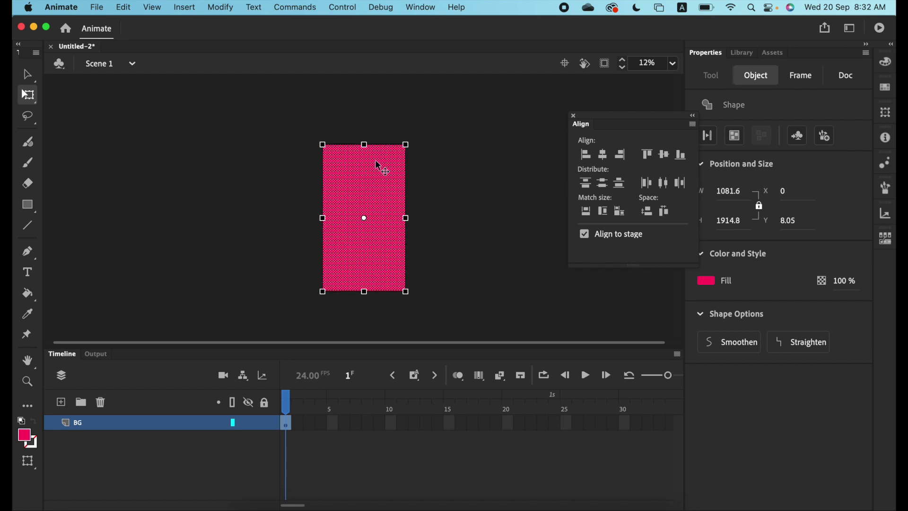
# Fill the rectangle black, stretch it past the stage's top edge, and lock the BG layer
pyautogui.click(706, 281)
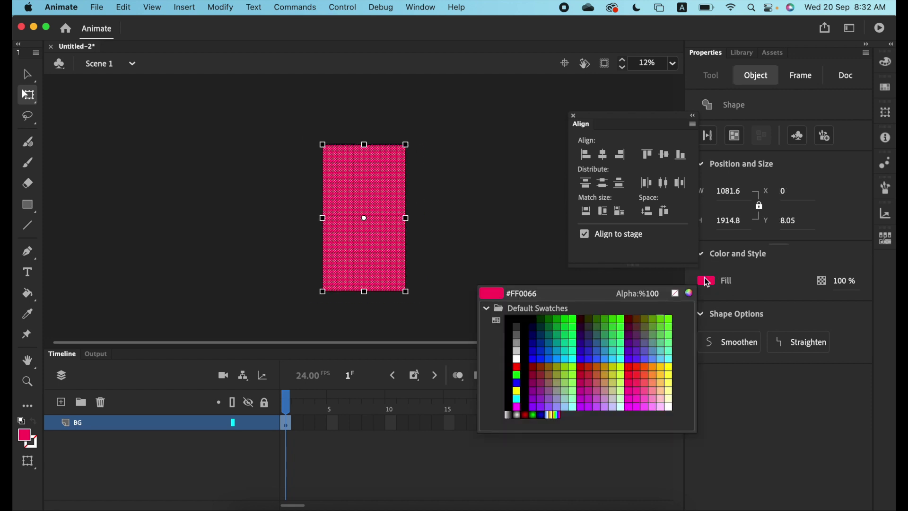
pyautogui.click(517, 318)
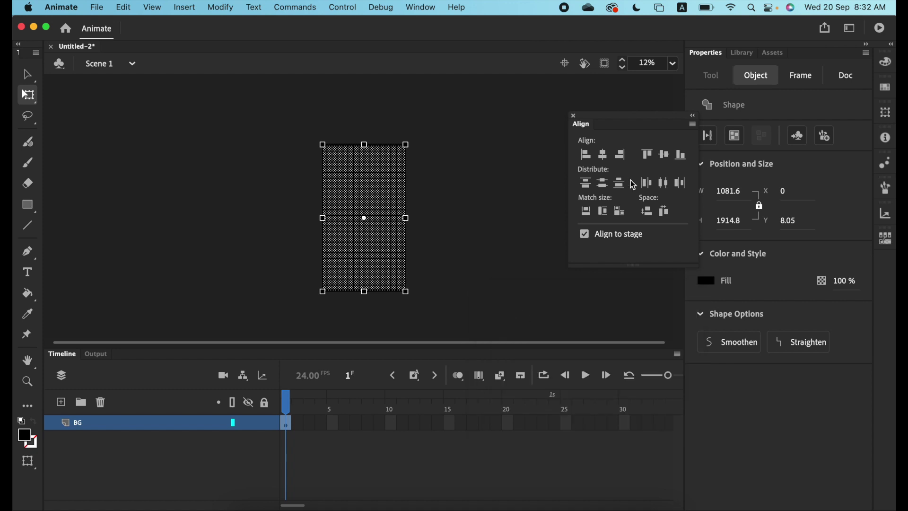
pyautogui.click(573, 116)
pyautogui.click(521, 156)
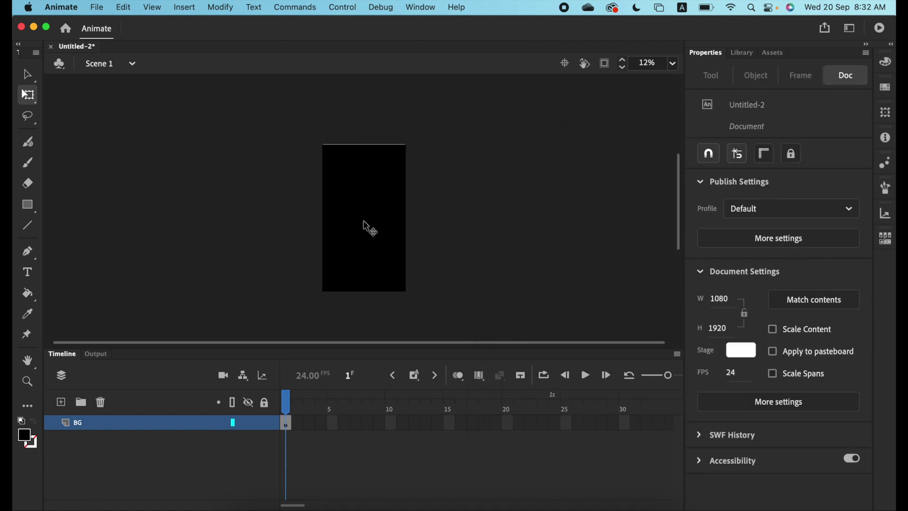
pyautogui.click(382, 171)
pyautogui.moveTo(364, 144); pyautogui.dragTo(365, 141)
pyautogui.click(430, 161)
pyautogui.click(264, 425)
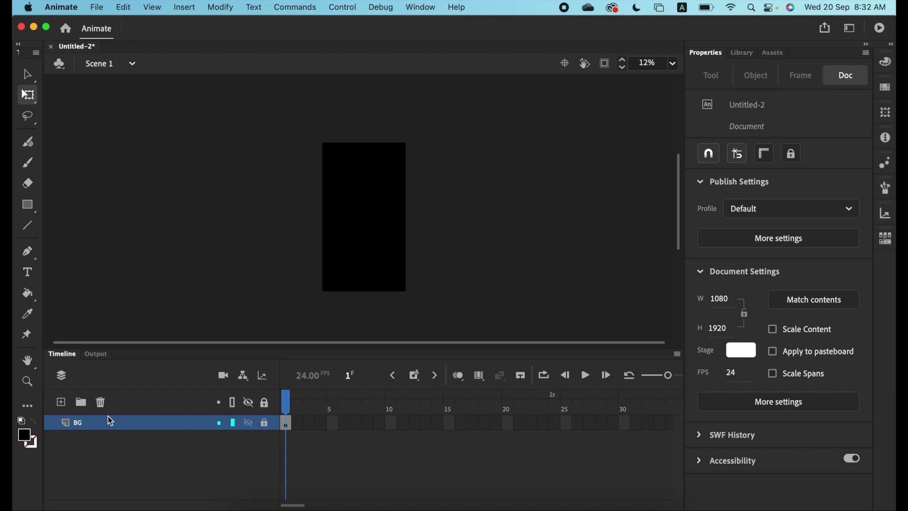
# Add a new layer above BG named 'Shape' and make it active
pyautogui.click(62, 403)
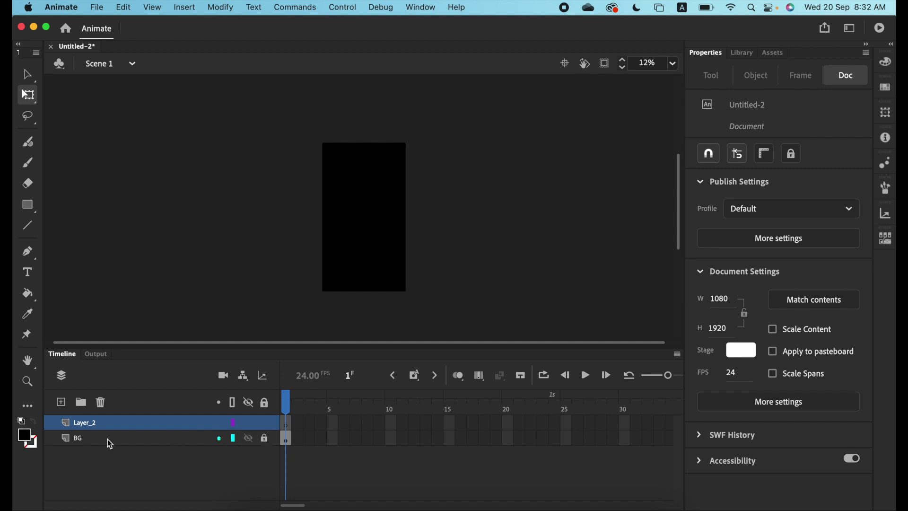
pyautogui.doubleClick(83, 425)
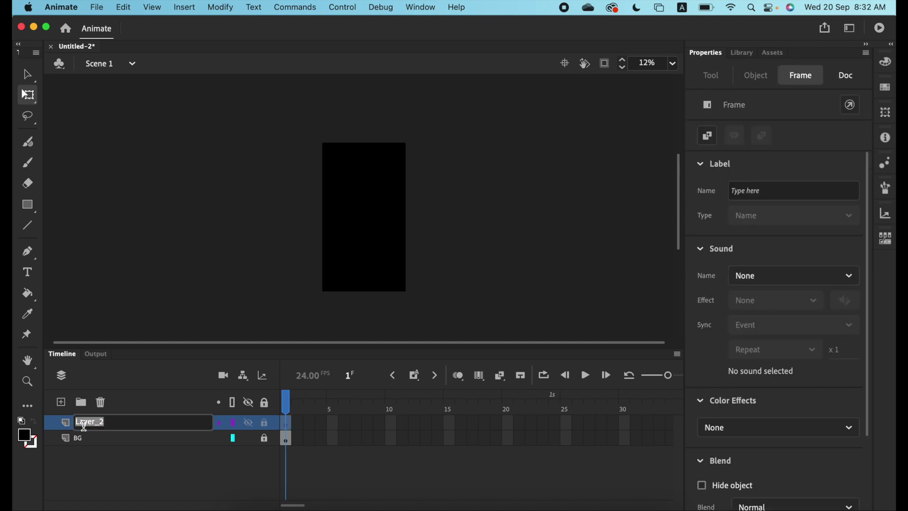
pyautogui.write('Shape')
pyautogui.press('Return')
pyautogui.click(158, 434)
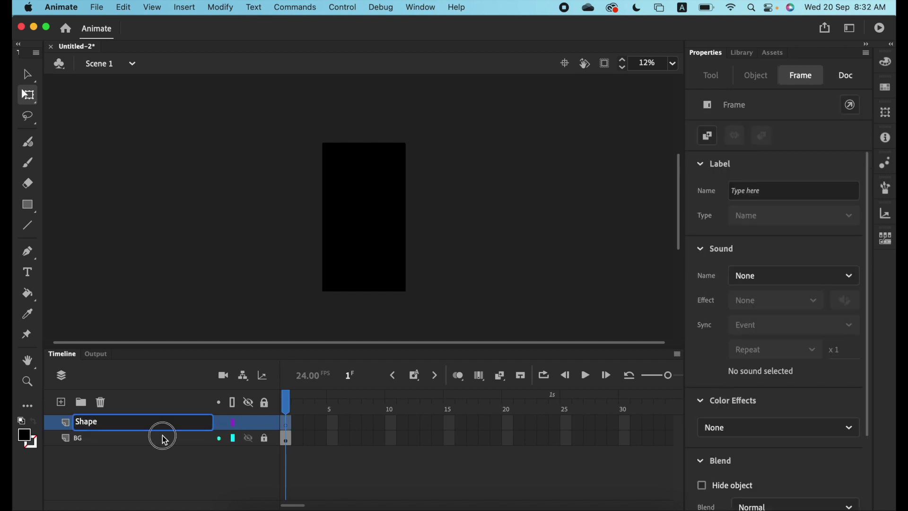
pyautogui.click(159, 425)
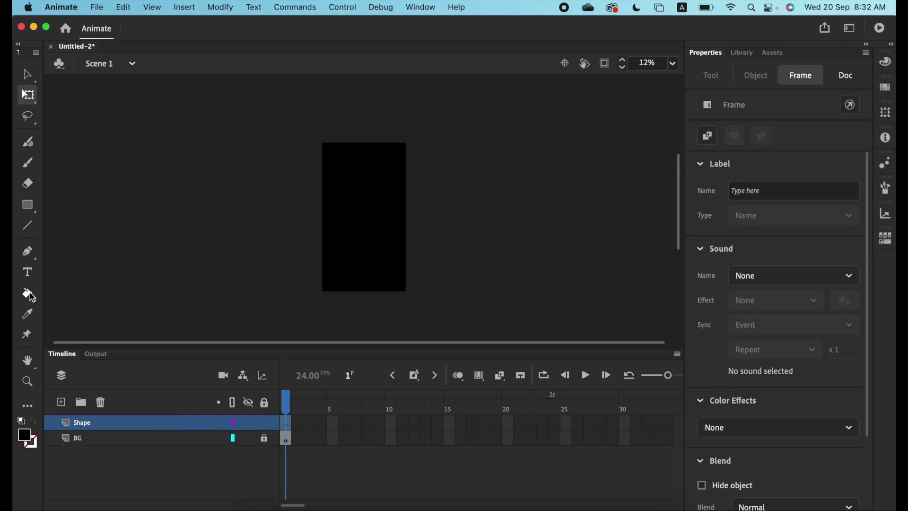
# Draw a circle over the stage's lower right and fill it purple
pyautogui.click(31, 205)
pyautogui.click(89, 239)
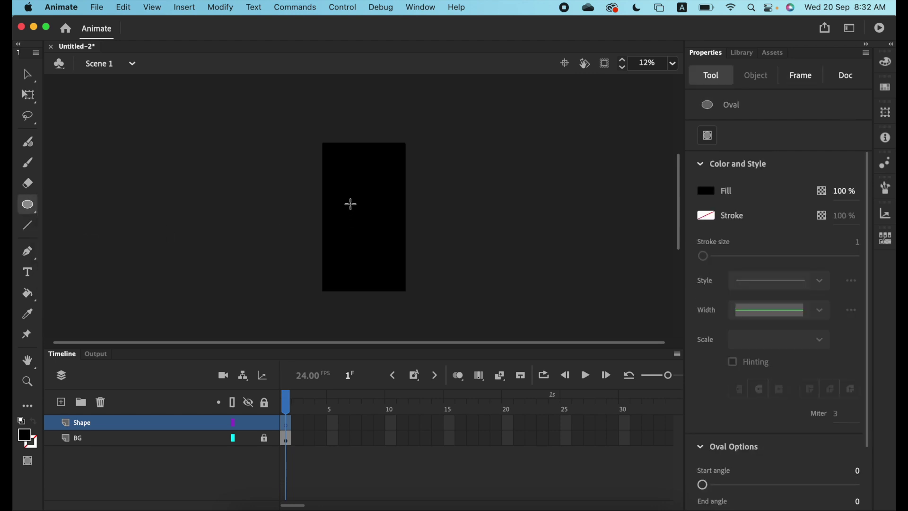
pyautogui.moveTo(338, 197); pyautogui.dragTo(430, 271)
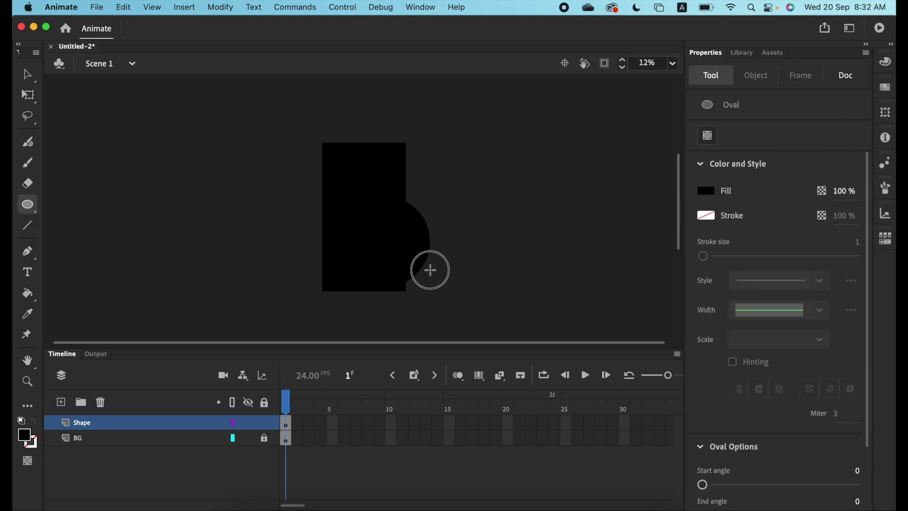
pyautogui.click(27, 73)
pyautogui.click(415, 251)
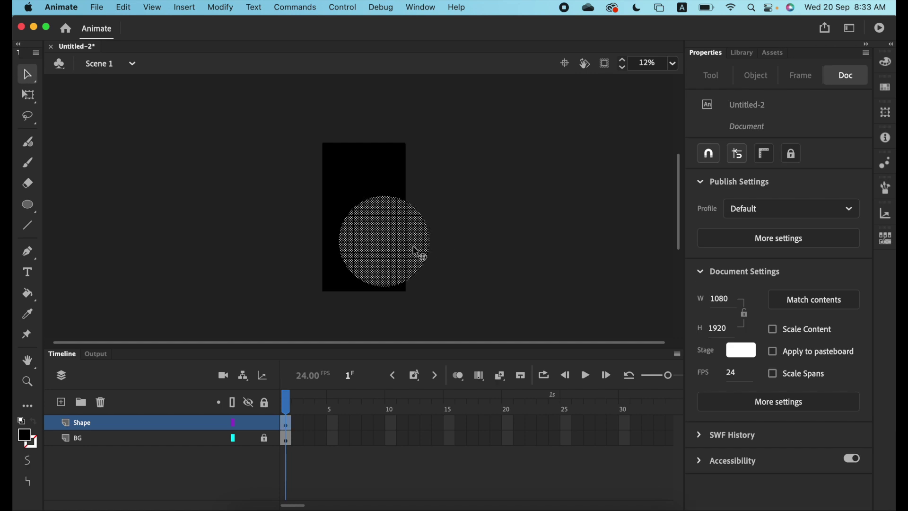
pyautogui.click(707, 280)
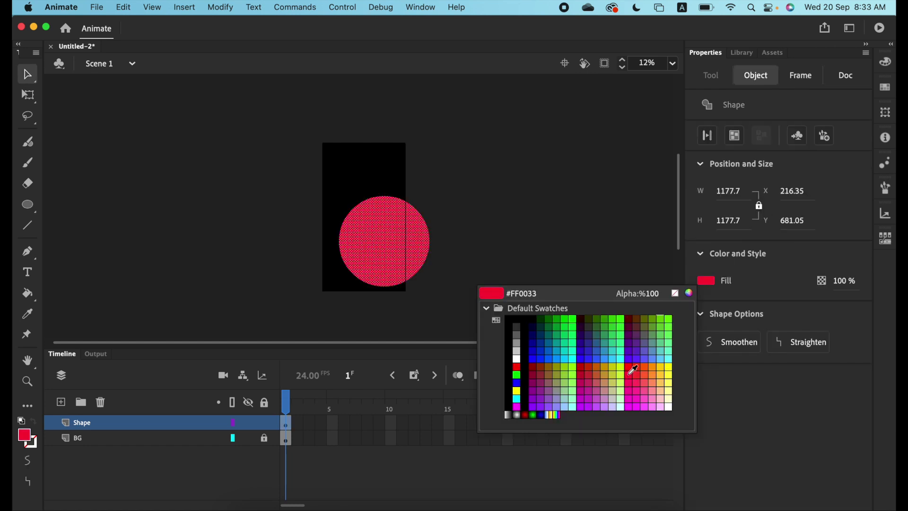
pyautogui.click(631, 358)
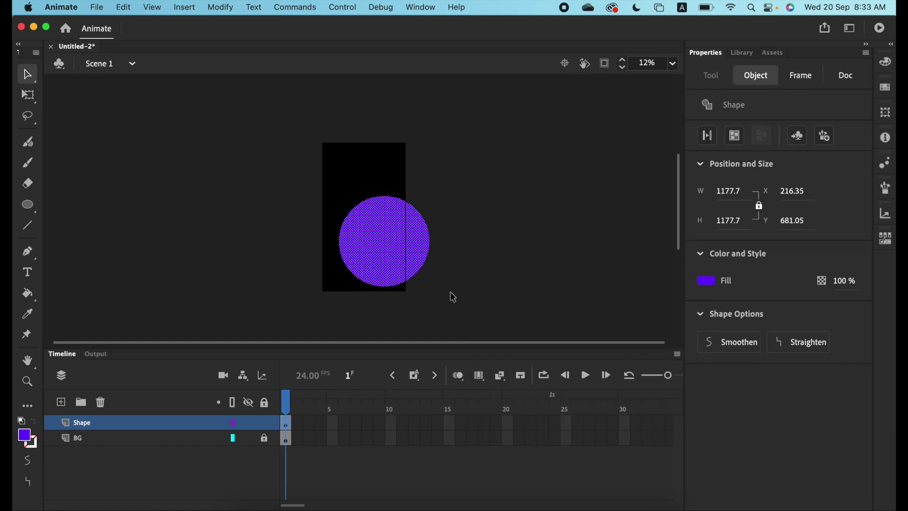
pyautogui.click(504, 269)
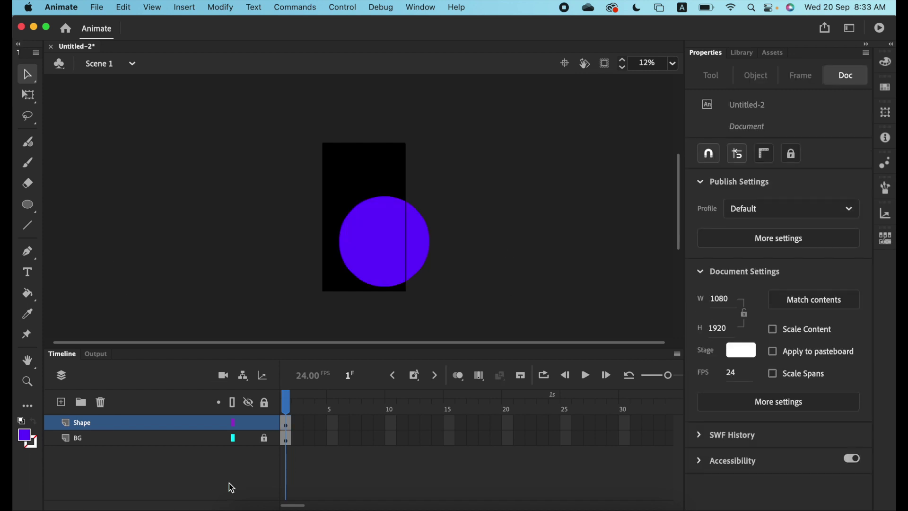
# Lock the Shape layer and add a new layer named 'text'
pyautogui.click(265, 423)
pyautogui.click(61, 402)
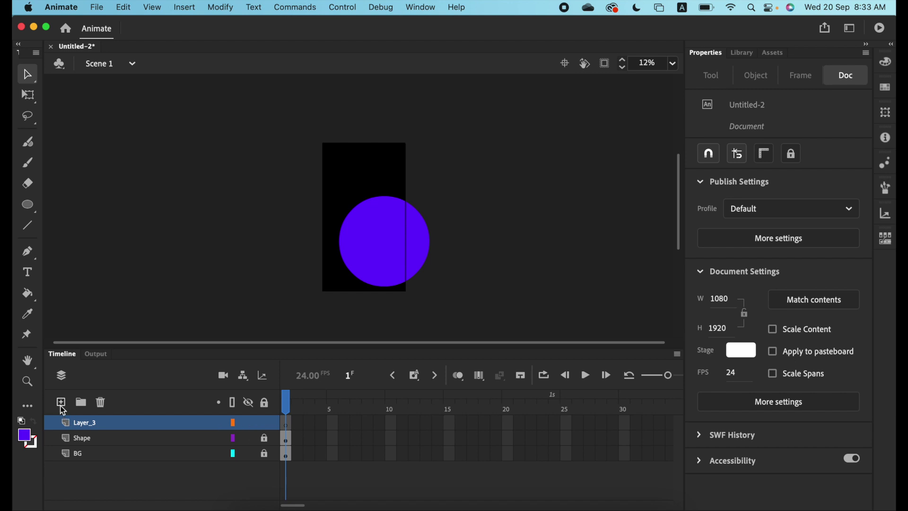
pyautogui.click(85, 425)
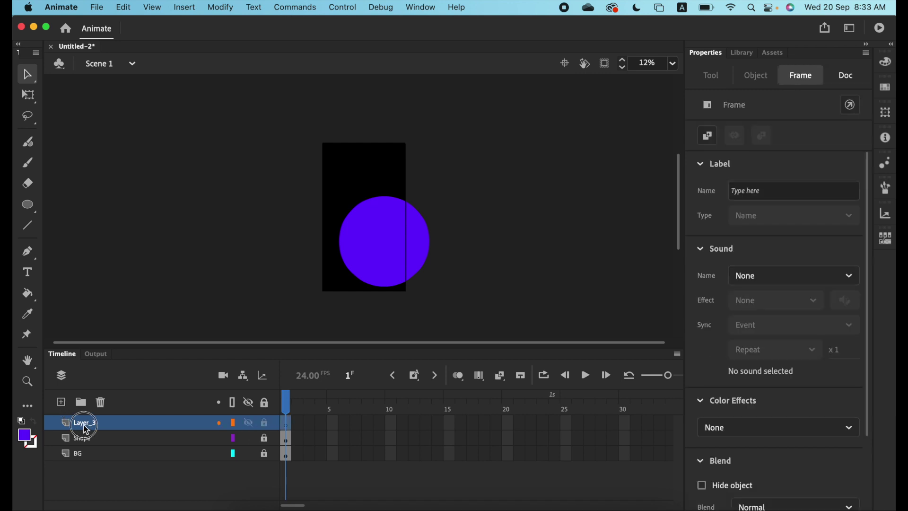
pyautogui.doubleClick(84, 425)
pyautogui.write('text')
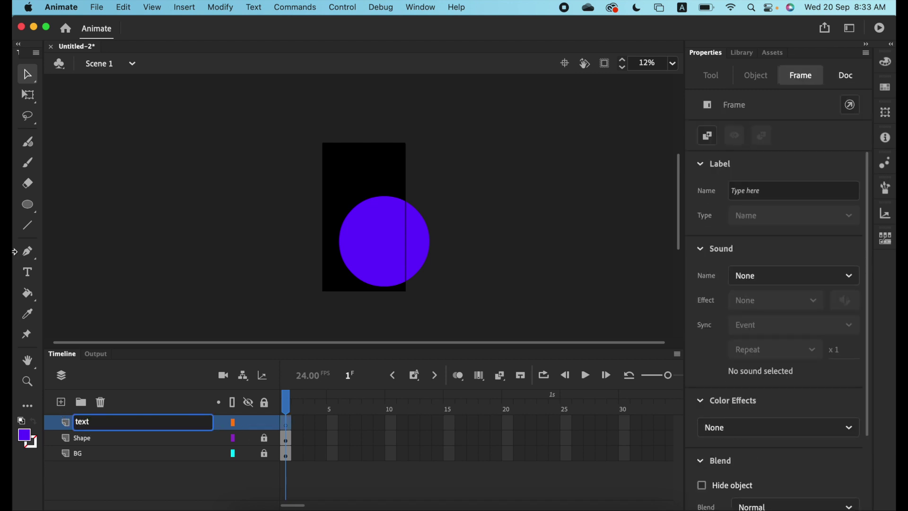
# Type 'Hello' in white text near the stage top
pyautogui.click(30, 275)
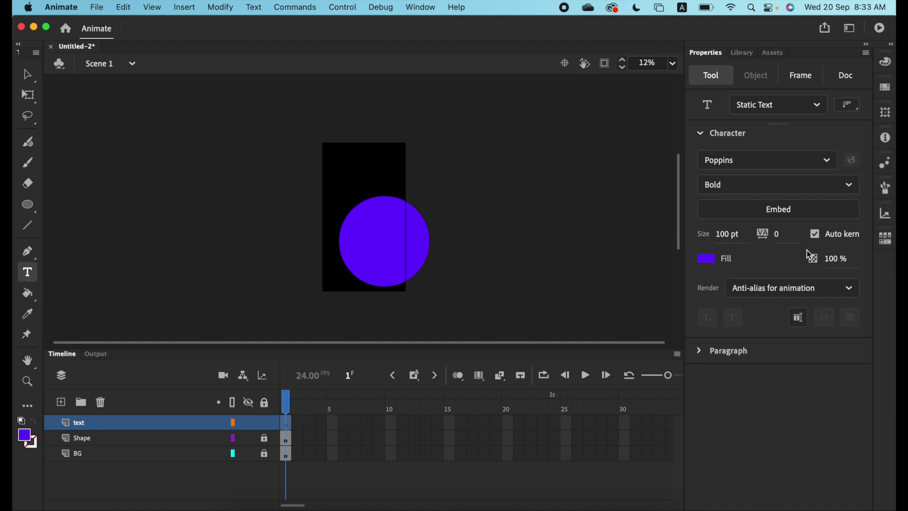
pyautogui.click(710, 260)
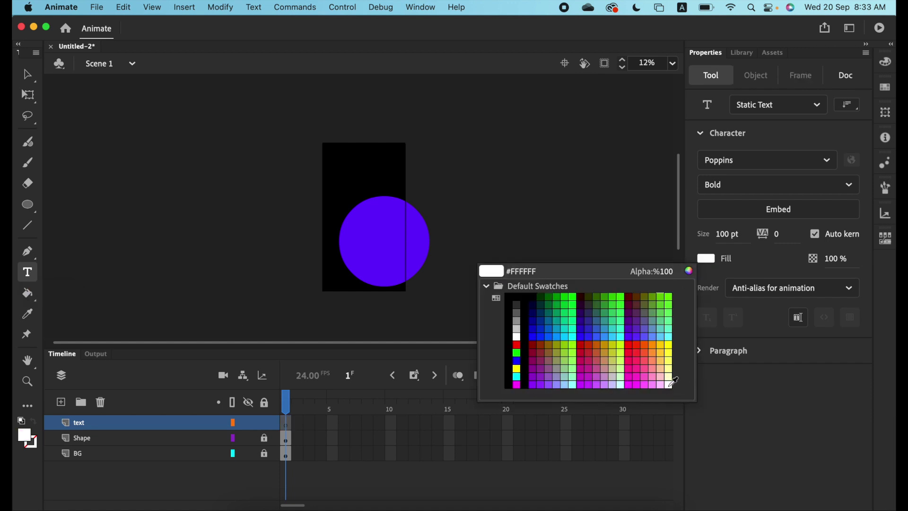
pyautogui.click(672, 380)
pyautogui.click(331, 188)
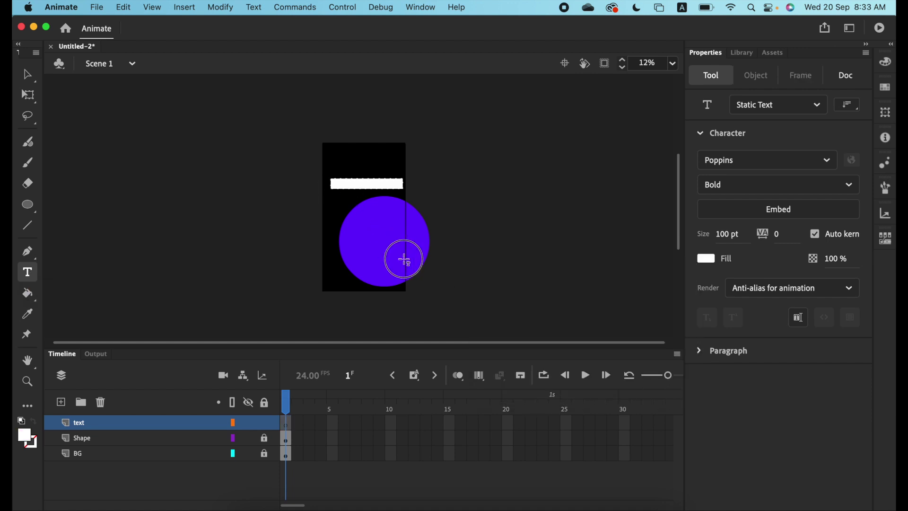
pyautogui.write('Hello')
# Set the Hello text to 200 pt and move it onto the purple circle
pyautogui.press('super+a')
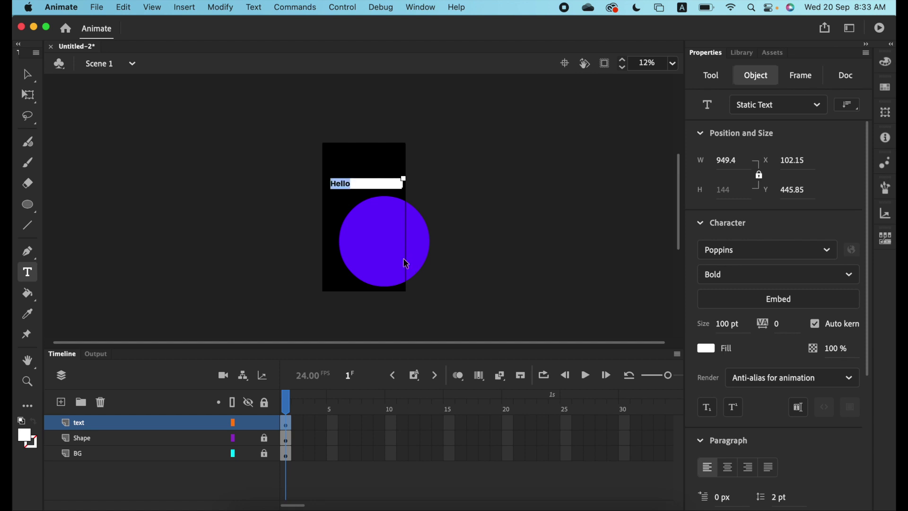
pyautogui.click(726, 323)
pyautogui.write('200')
pyautogui.press('Return')
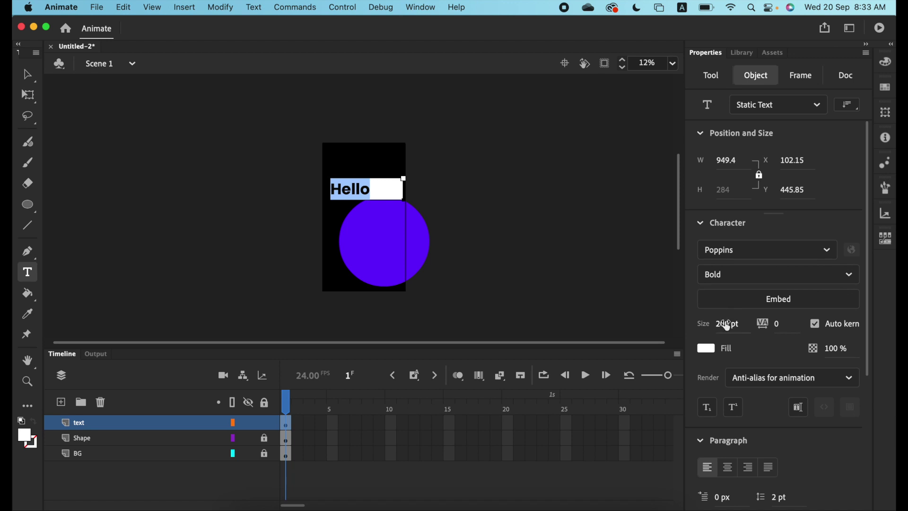
pyautogui.click(27, 74)
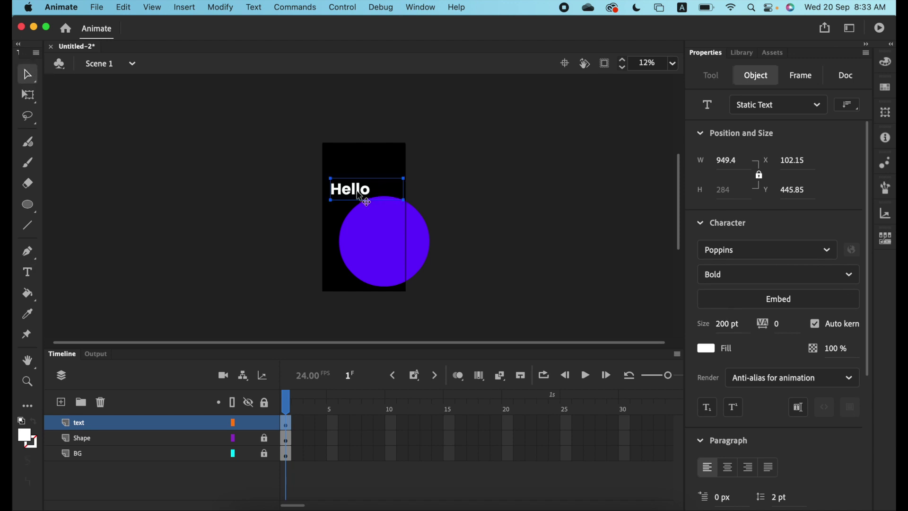
pyautogui.moveTo(357, 192); pyautogui.dragTo(385, 244)
pyautogui.click(326, 305)
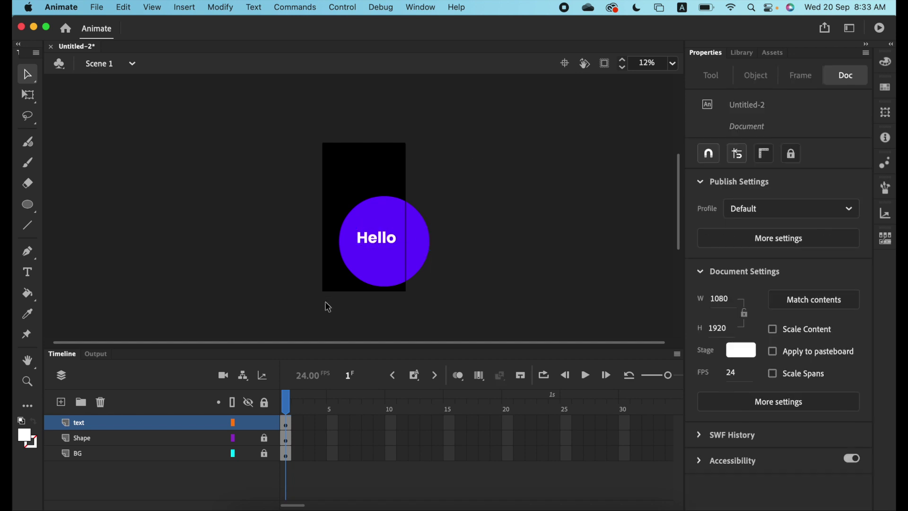
pyautogui.click(380, 243)
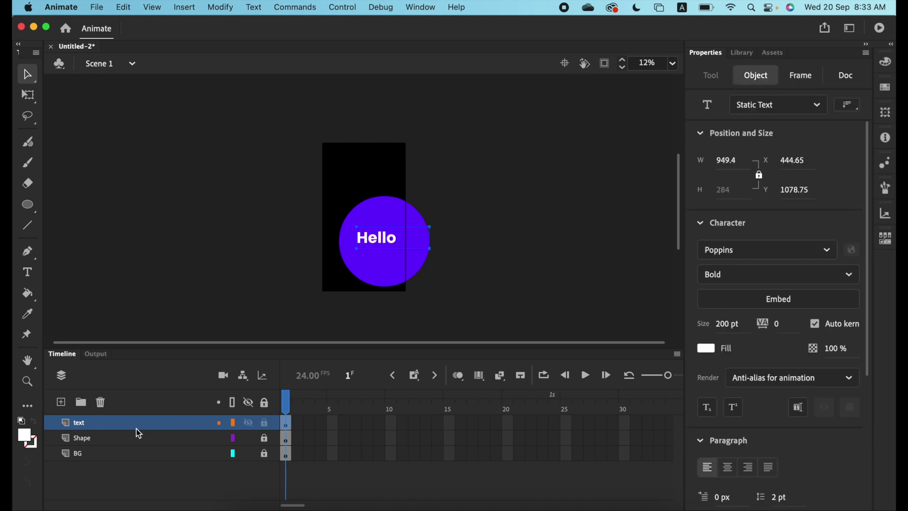
pyautogui.click(265, 429)
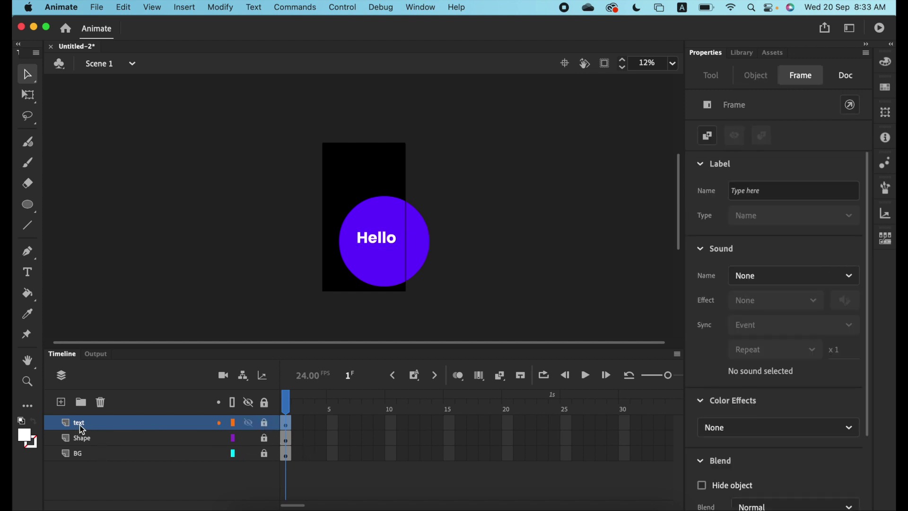
pyautogui.click(101, 403)
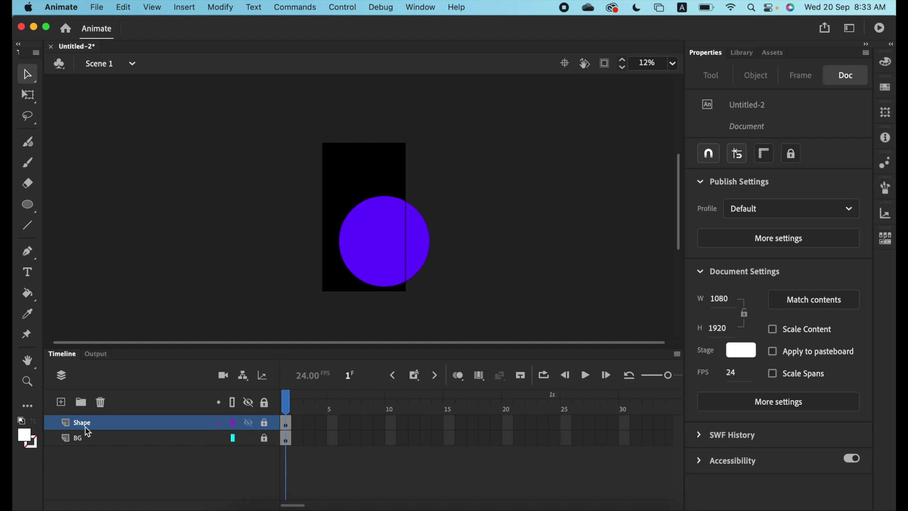
pyautogui.press('super+z')
pyautogui.click(75, 424)
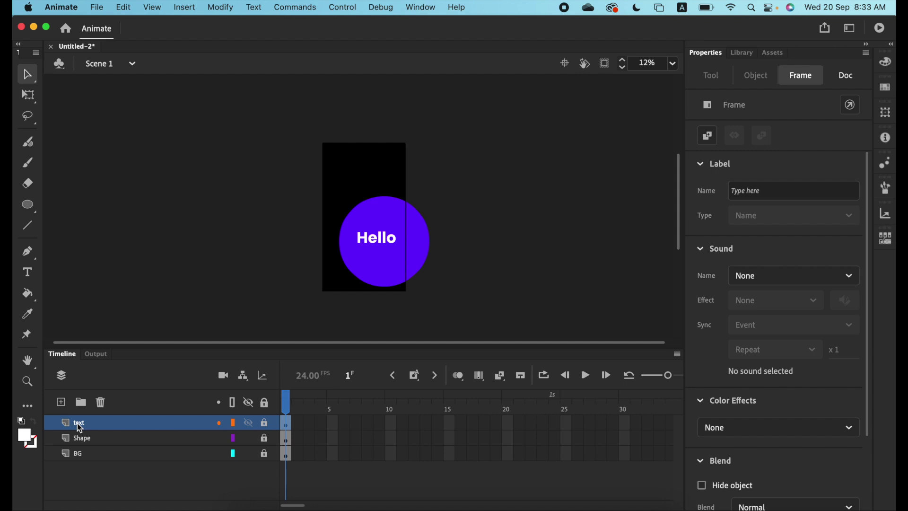
pyautogui.moveTo(77, 425); pyautogui.dragTo(78, 444)
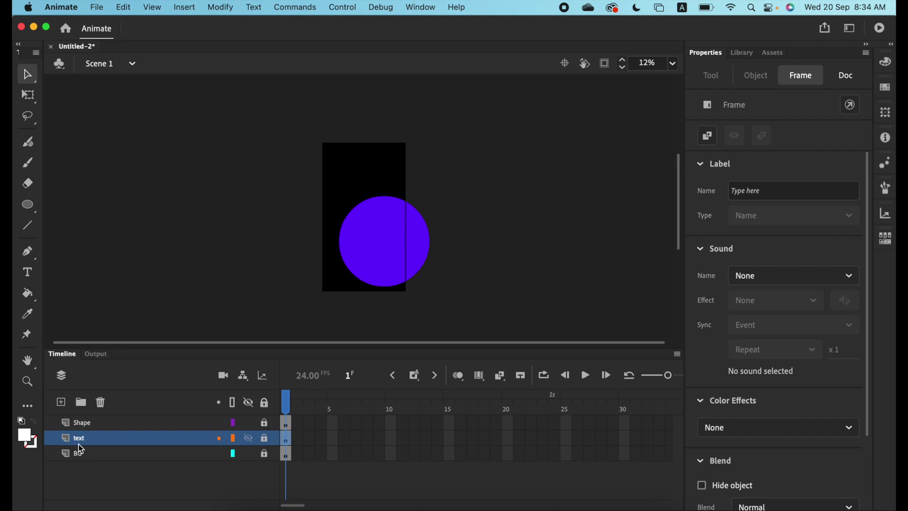
pyautogui.moveTo(78, 444); pyautogui.dragTo(83, 420)
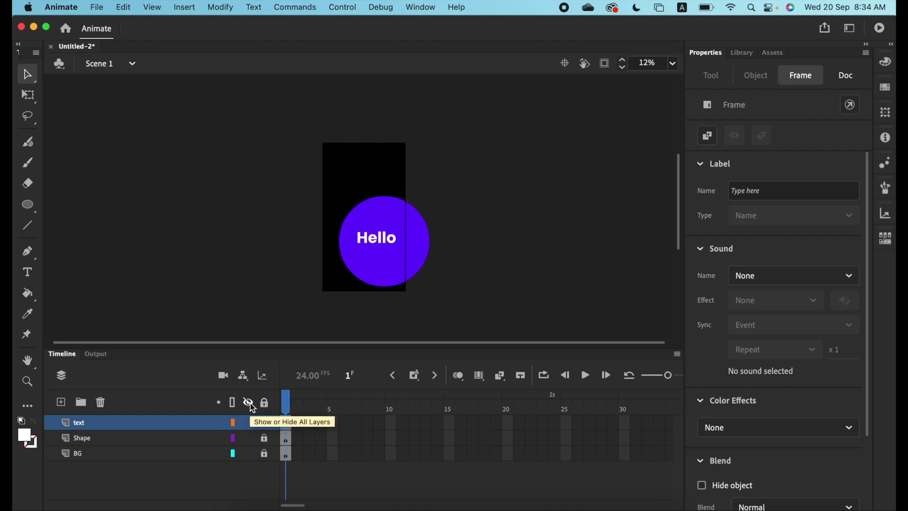
# Check the Shape and text layers' visibility, then raise the Hello text higher inside the circle
pyautogui.click(249, 439)
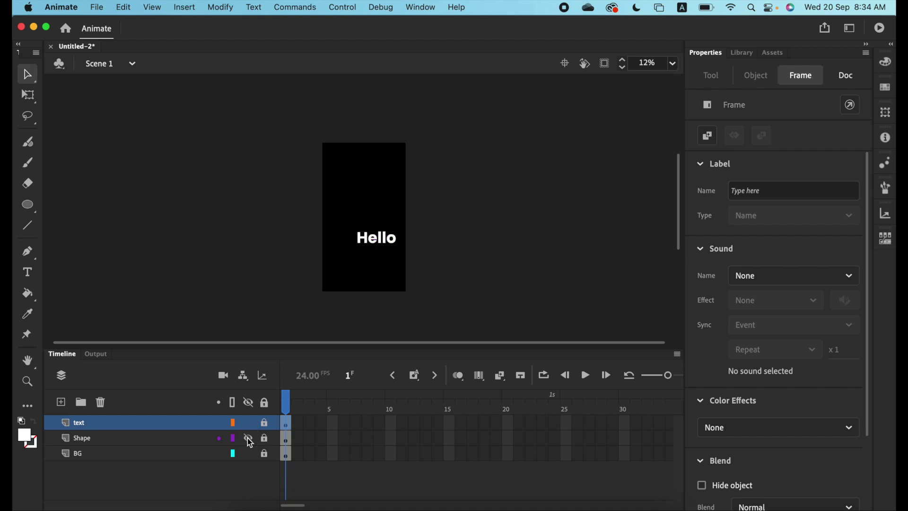
pyautogui.click(248, 422)
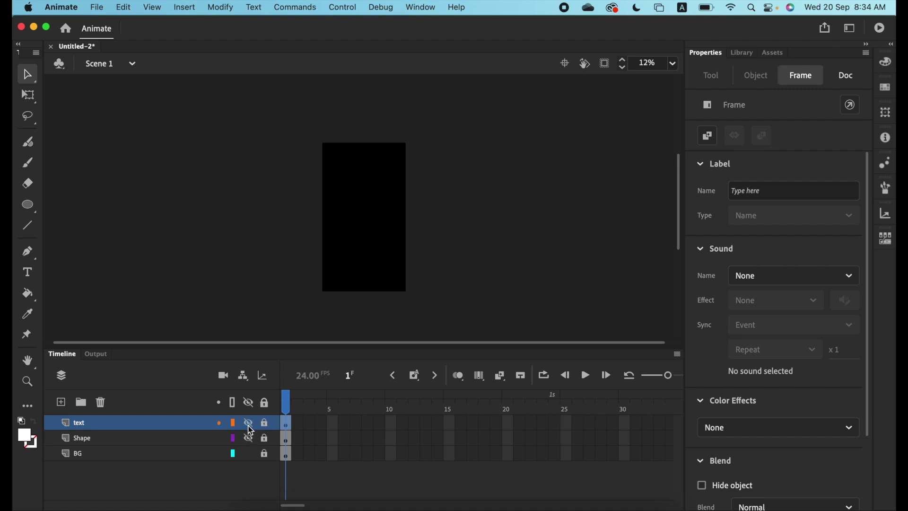
pyautogui.click(249, 439)
pyautogui.click(248, 422)
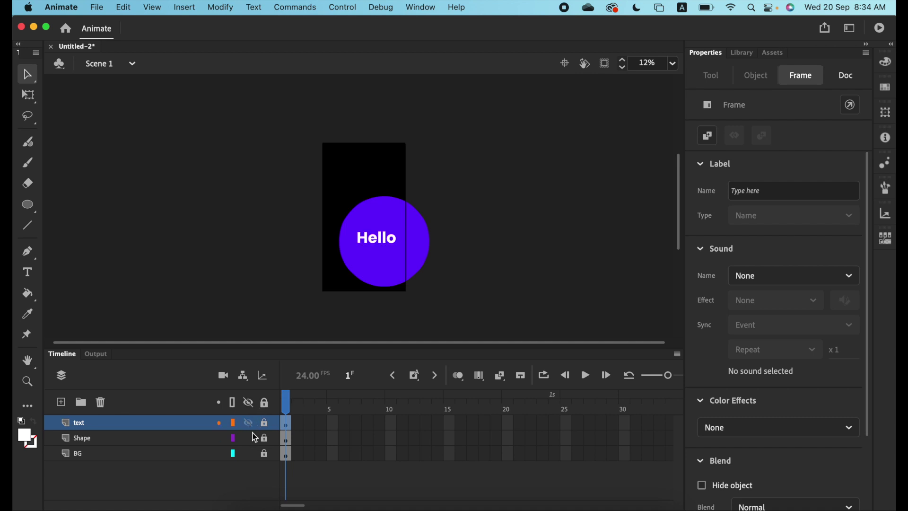
pyautogui.click(250, 423)
pyautogui.click(249, 423)
pyautogui.click(168, 426)
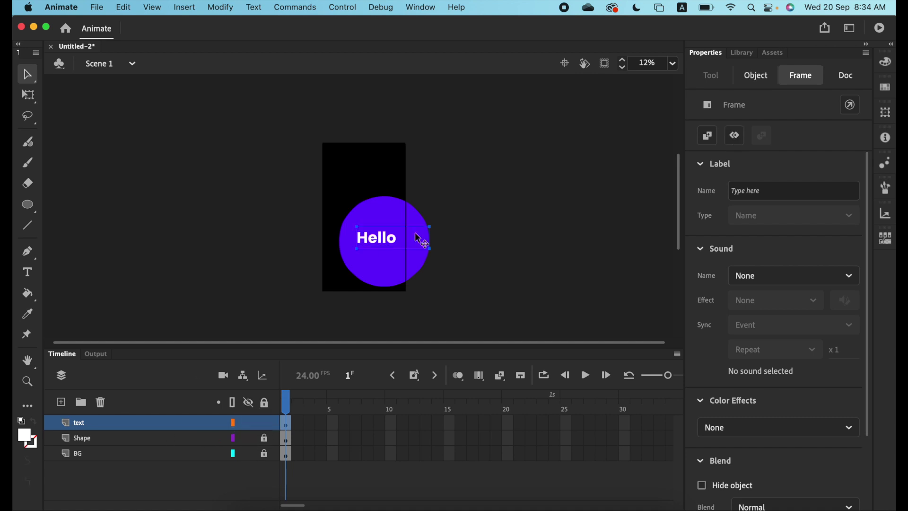
pyautogui.moveTo(422, 241); pyautogui.dragTo(422, 215)
# Shift the purple circle up-left behind Hello and lock the Shape and text layers
pyautogui.click(388, 261)
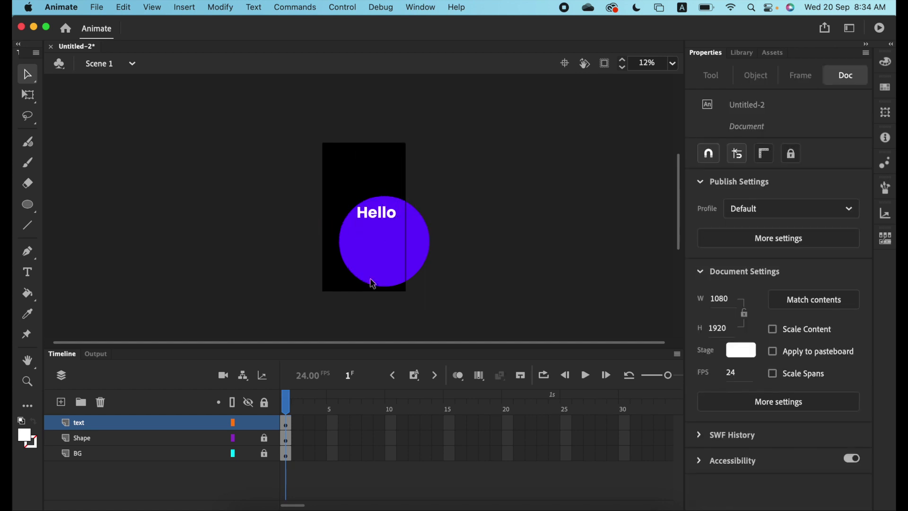
pyautogui.click(378, 255)
pyautogui.moveTo(379, 263)
pyautogui.mouseDown()
pyautogui.moveTo(341, 243)
pyautogui.moveTo(371, 229)
pyautogui.moveTo(340, 230)
pyautogui.moveTo(385, 237)
pyautogui.moveTo(377, 255)
pyautogui.mouseUp()
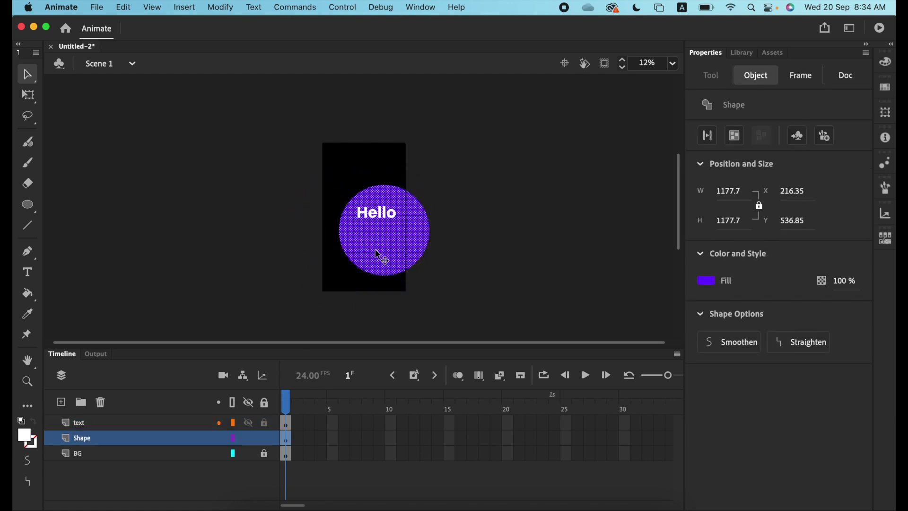
pyautogui.click(264, 438)
pyautogui.click(264, 423)
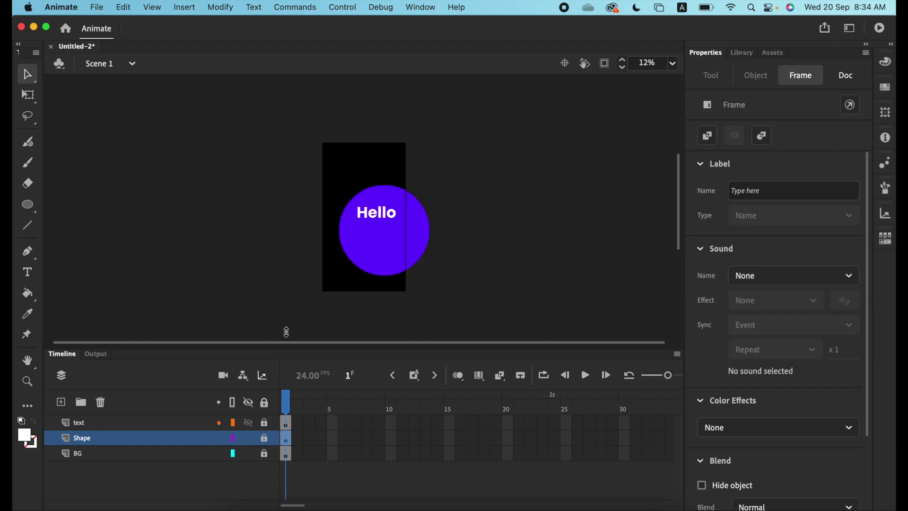
pyautogui.click(109, 422)
# Delete the text, Shape and BG layers and import the wireframe sketch screenshot PNG to the stage
pyautogui.keyDown('shift'); pyautogui.click(97, 454); pyautogui.keyUp('shift')
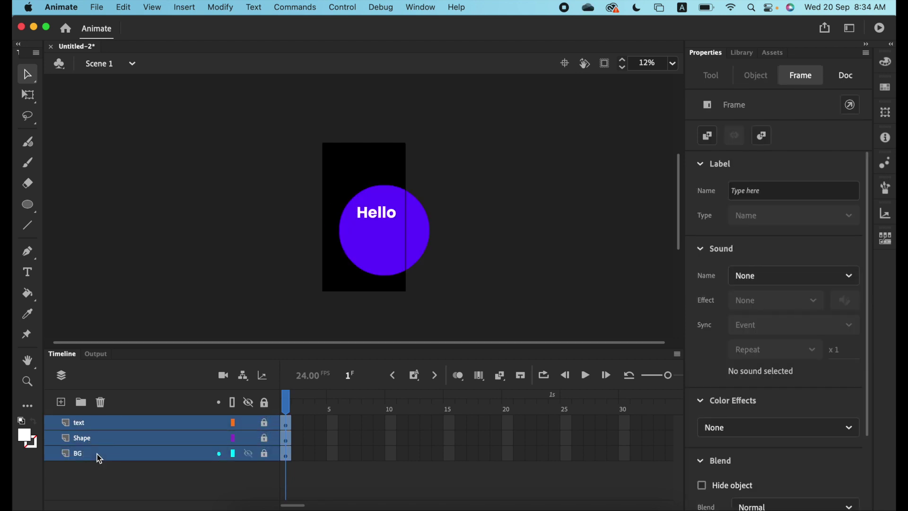
pyautogui.click(101, 403)
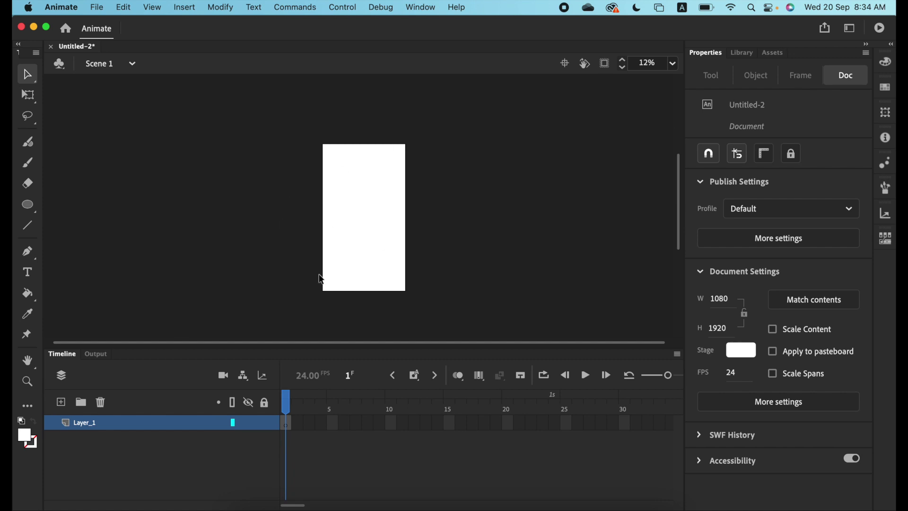
pyautogui.click(99, 6)
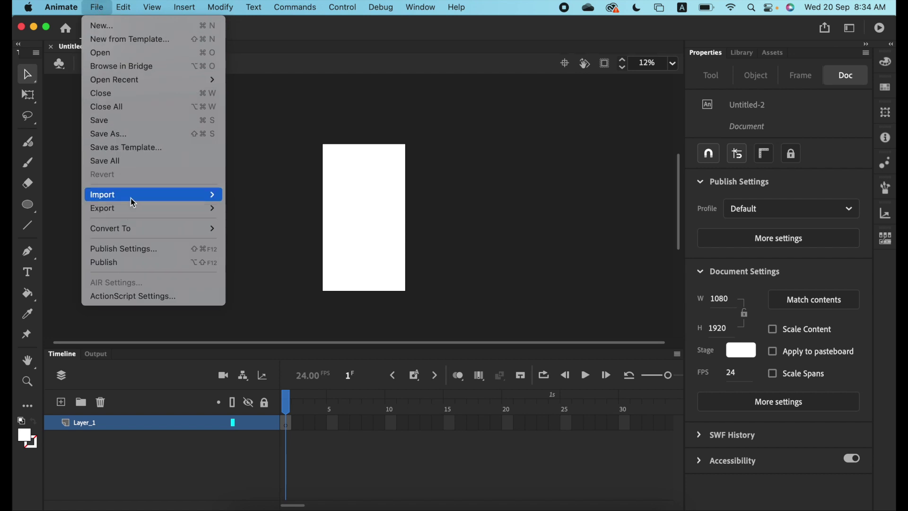
pyautogui.moveTo(131, 198)
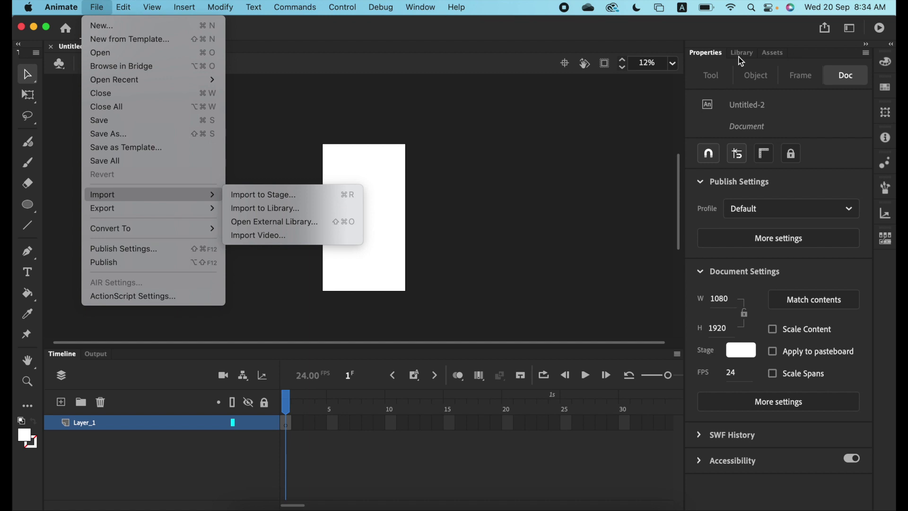
pyautogui.click(295, 239)
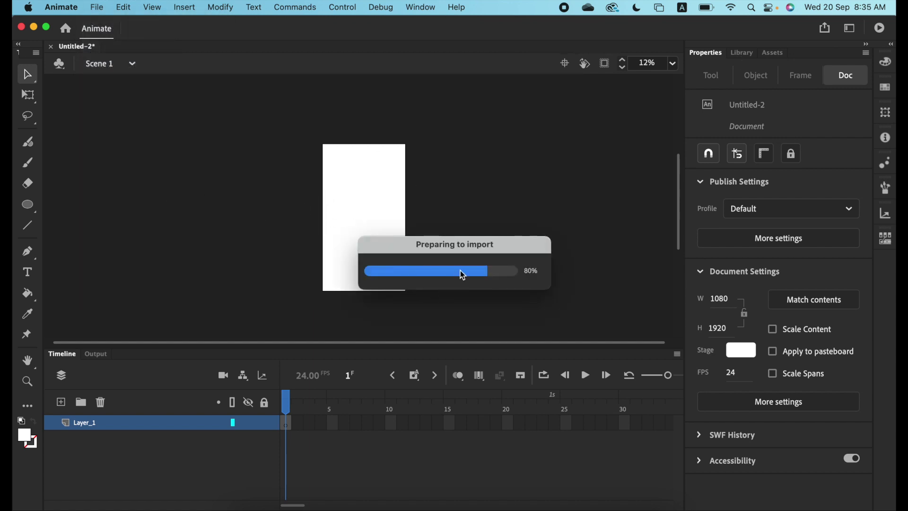
pyautogui.click(390, 136)
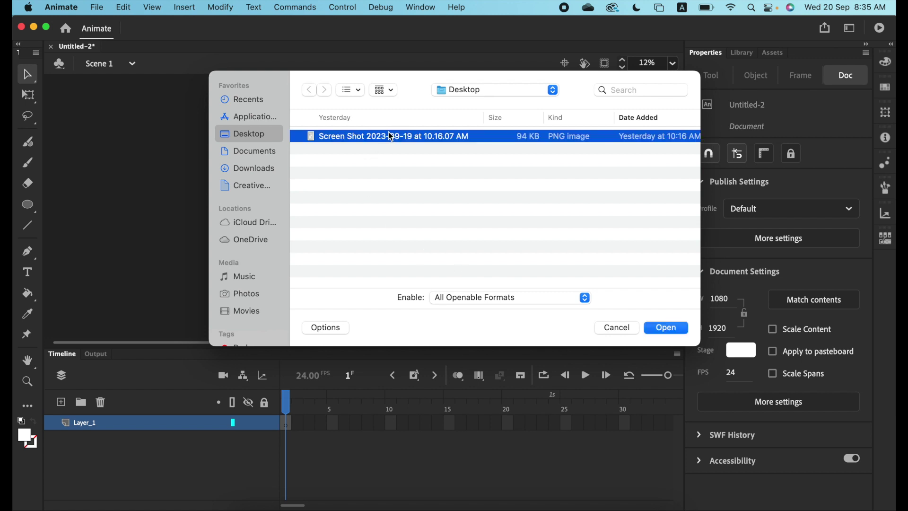
pyautogui.press('space')
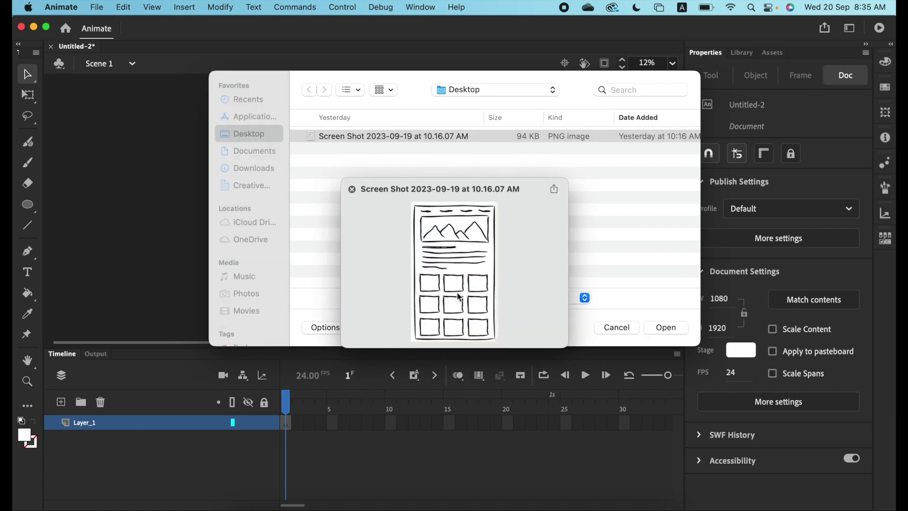
pyautogui.press('space')
pyautogui.click(676, 332)
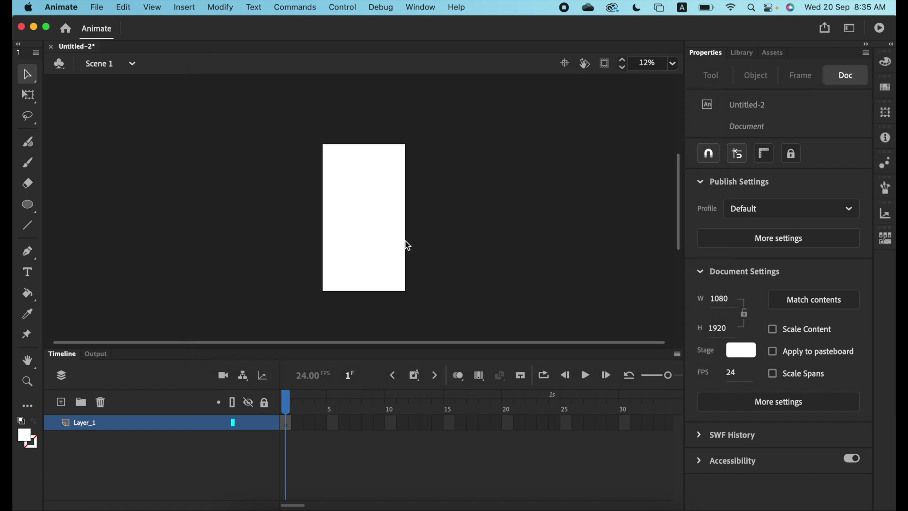
# Enlarge the imported sketch with Free Transform and move it down to cover the stage
pyautogui.click(28, 96)
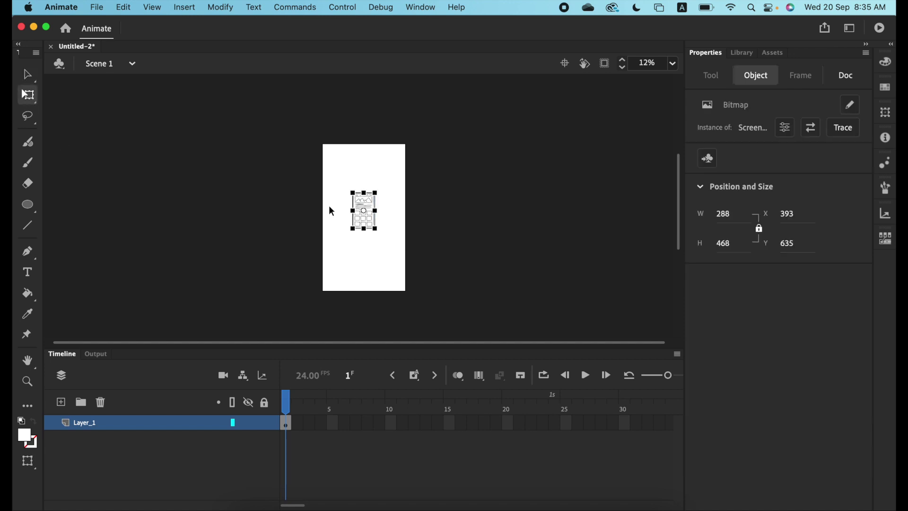
pyautogui.moveTo(376, 229); pyautogui.dragTo(430, 282)
pyautogui.moveTo(384, 245); pyautogui.dragTo(385, 259)
pyautogui.click(461, 244)
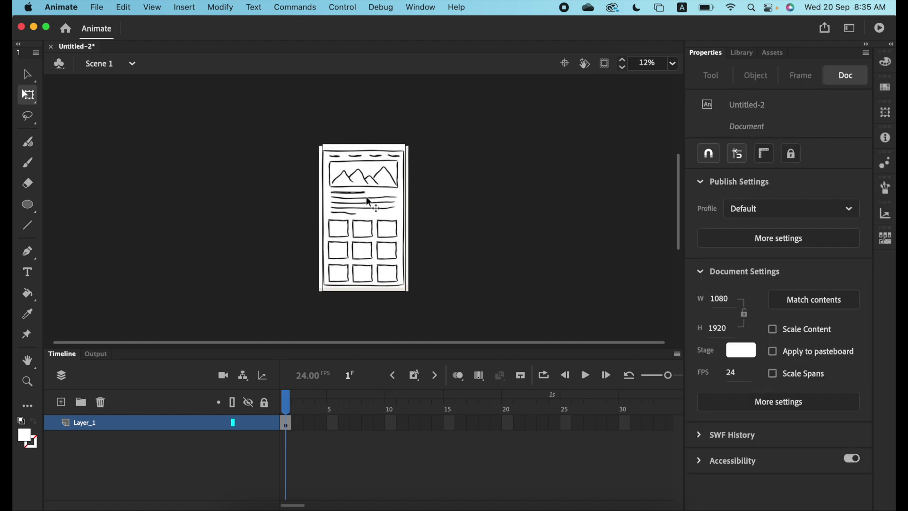
# Fade the sketch with an Alpha colour effect to about 22% opacity
pyautogui.click(382, 224)
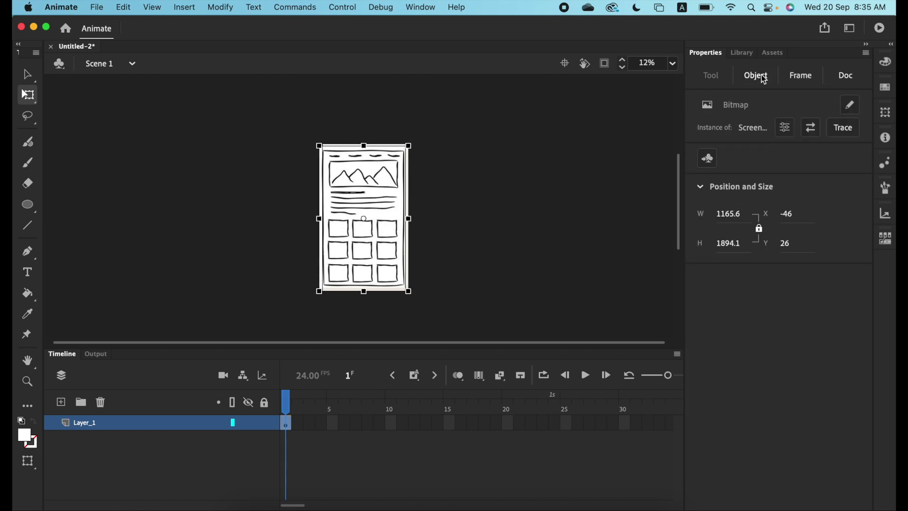
pyautogui.click(802, 77)
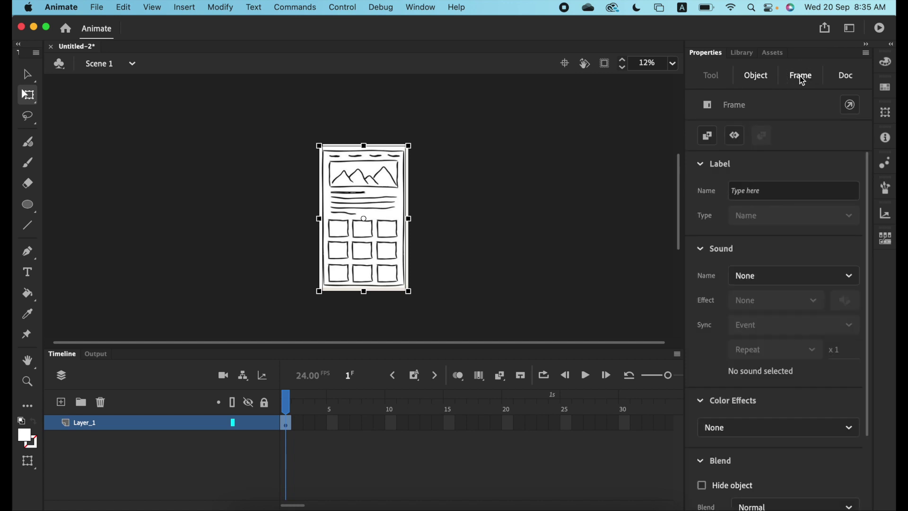
pyautogui.scroll(-4, 757, 400)
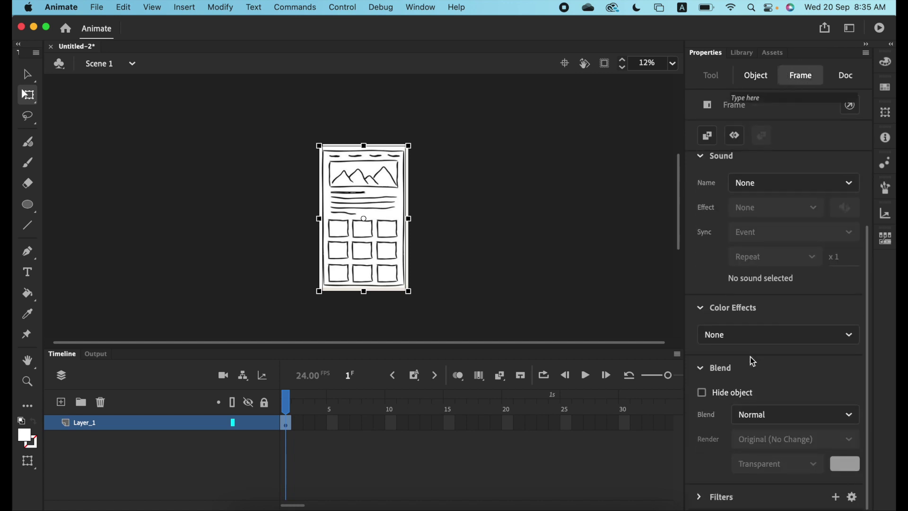
pyautogui.click(736, 337)
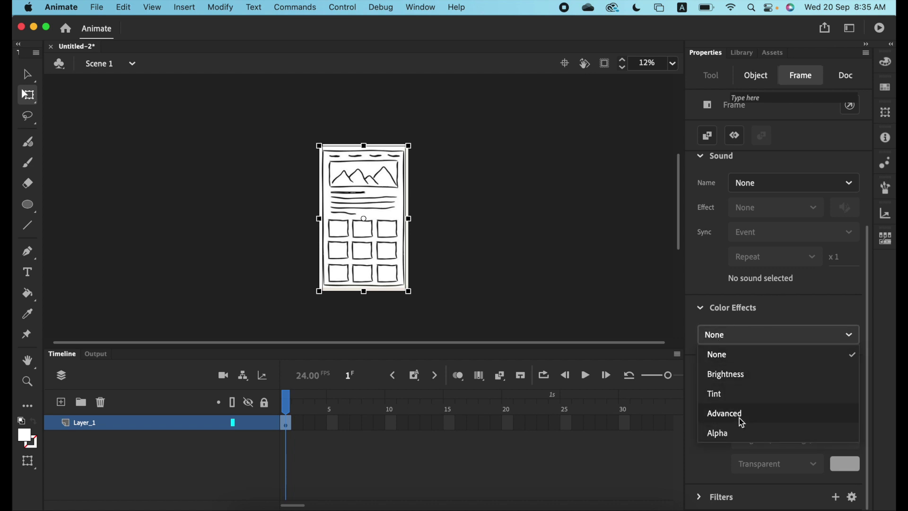
pyautogui.click(734, 434)
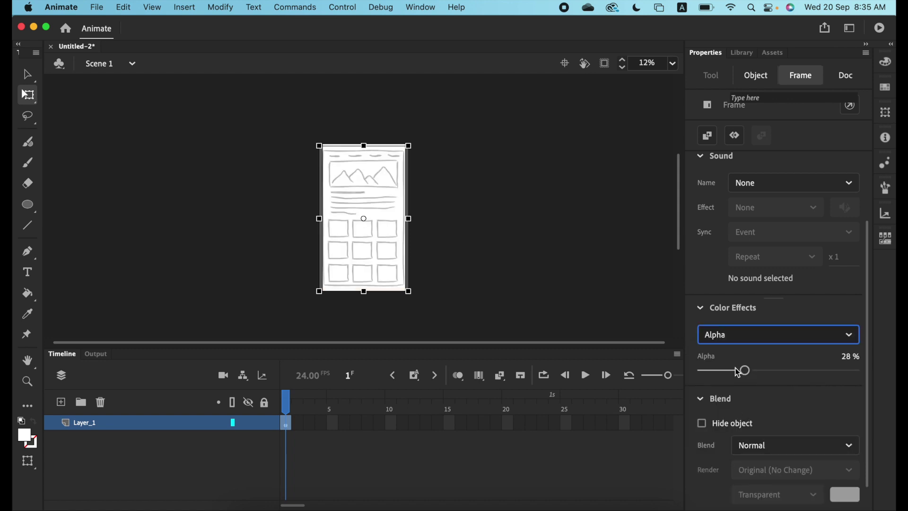
pyautogui.moveTo(742, 371)
pyautogui.mouseDown()
pyautogui.moveTo(807, 375)
pyautogui.moveTo(709, 376)
pyautogui.moveTo(824, 379)
pyautogui.moveTo(735, 374)
pyautogui.moveTo(742, 380)
pyautogui.mouseUp()
pyautogui.click(525, 287)
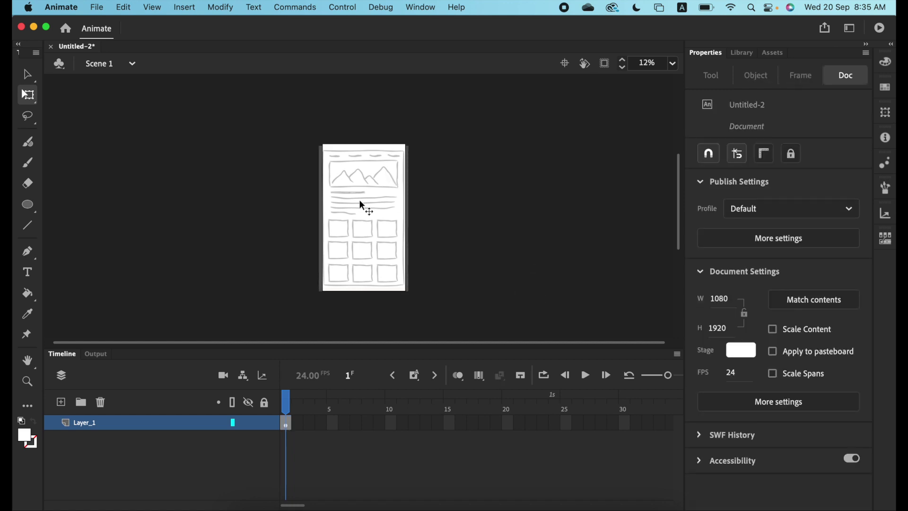
# Lock the sketch layer and rename it 'template'
pyautogui.click(265, 423)
pyautogui.doubleClick(79, 421)
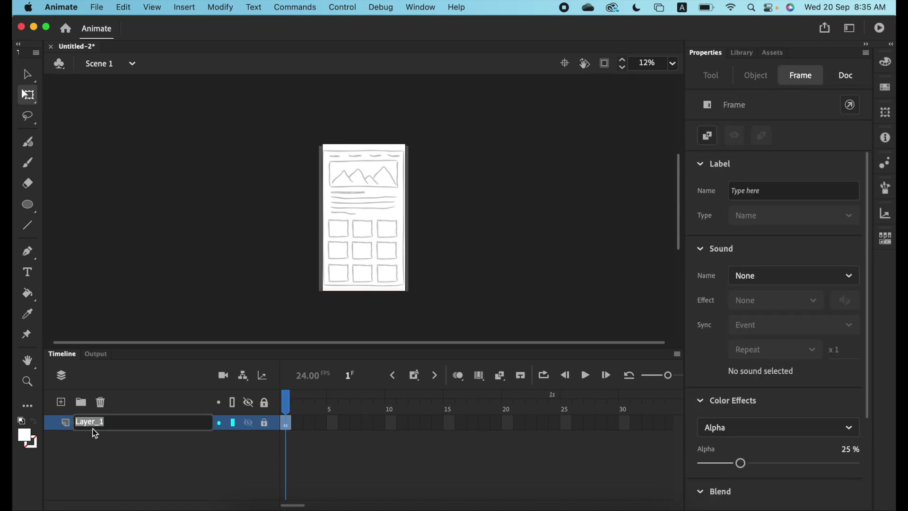
pyautogui.write('template')
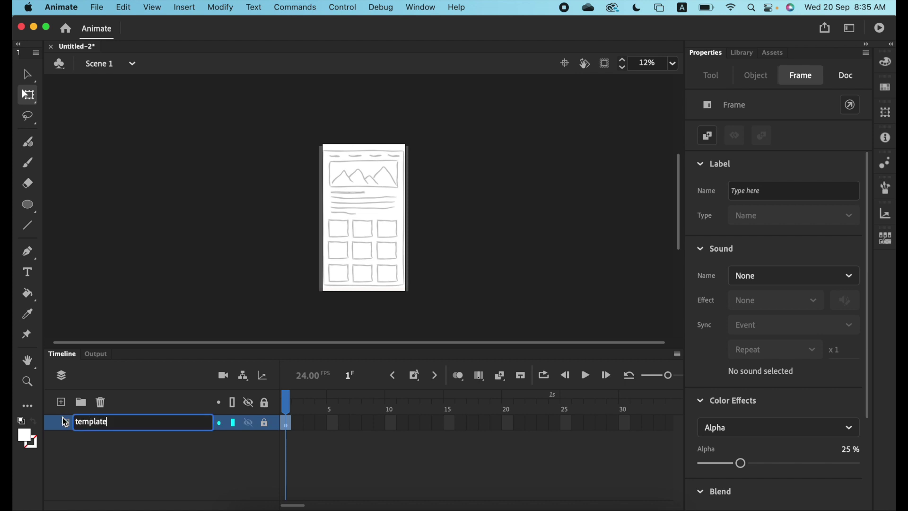
# Add a new layer above template and name it 'wireframe_1'
pyautogui.click(62, 403)
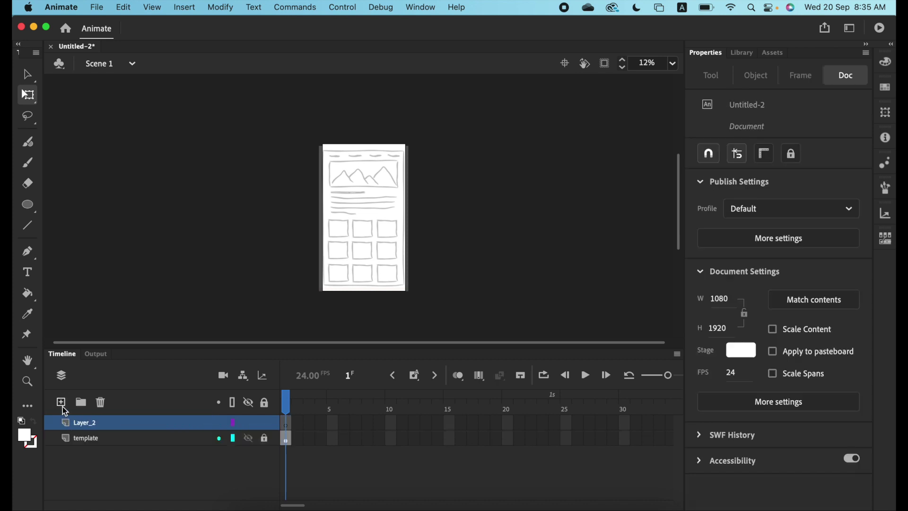
pyautogui.doubleClick(80, 426)
pyautogui.write('wire')
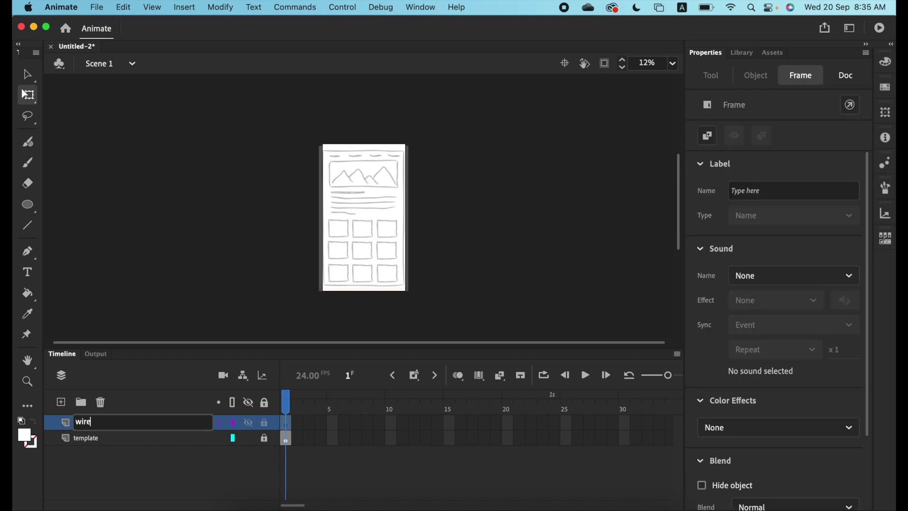
pyautogui.write('frame_1')
# Confirm the wireframe_1 layer name and set the Rectangle tool to no fill with a black outline
pyautogui.press('Return')
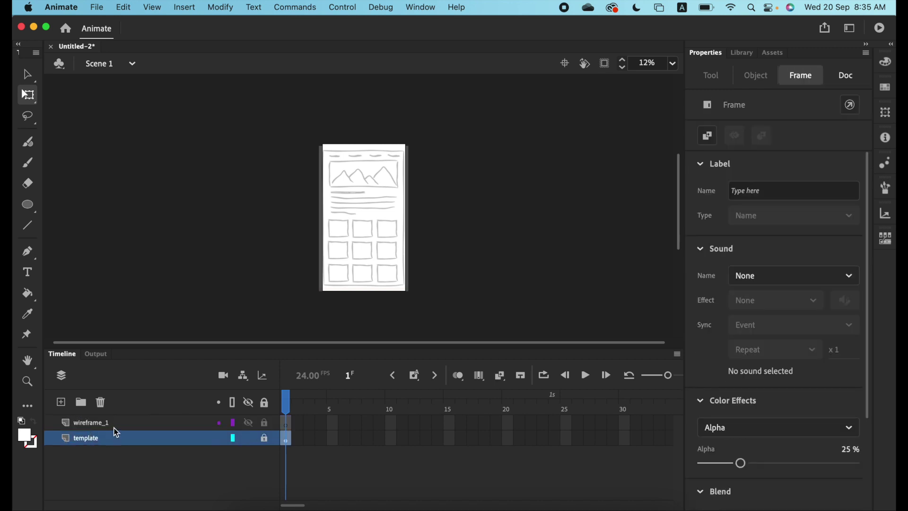
pyautogui.click(116, 426)
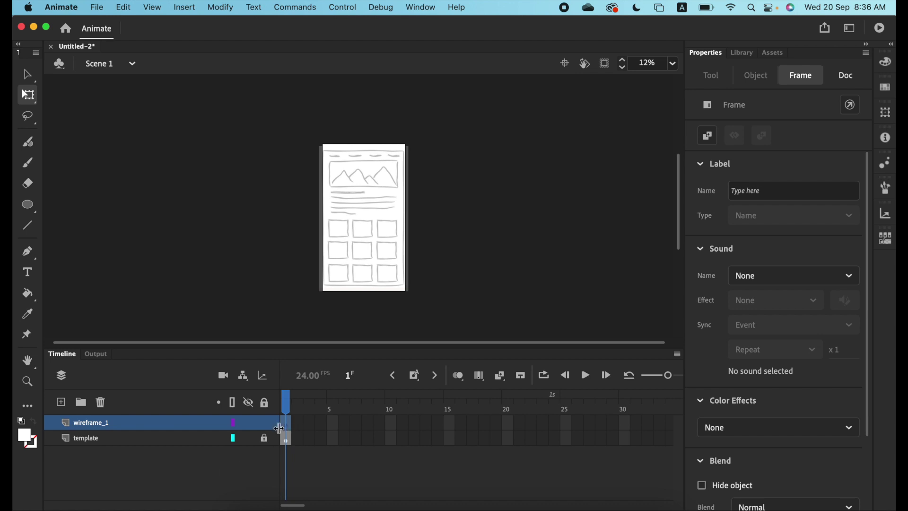
pyautogui.click(27, 206)
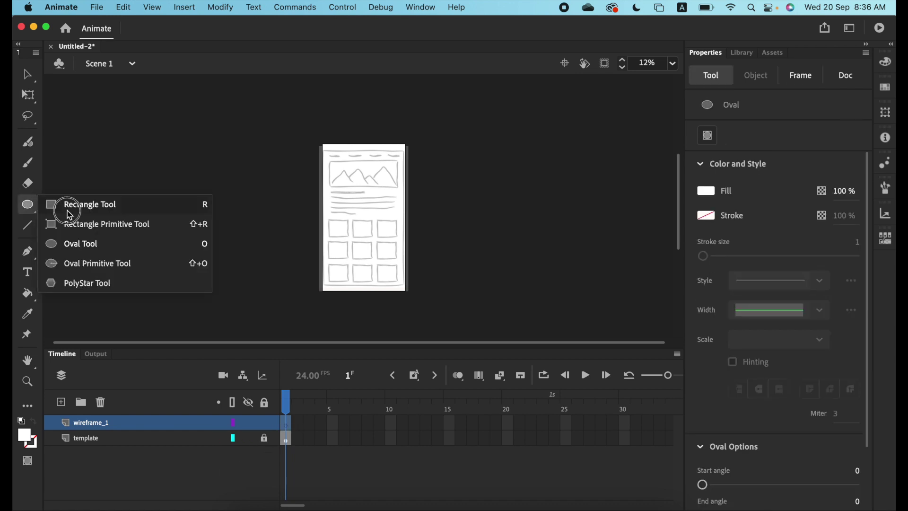
pyautogui.click(87, 205)
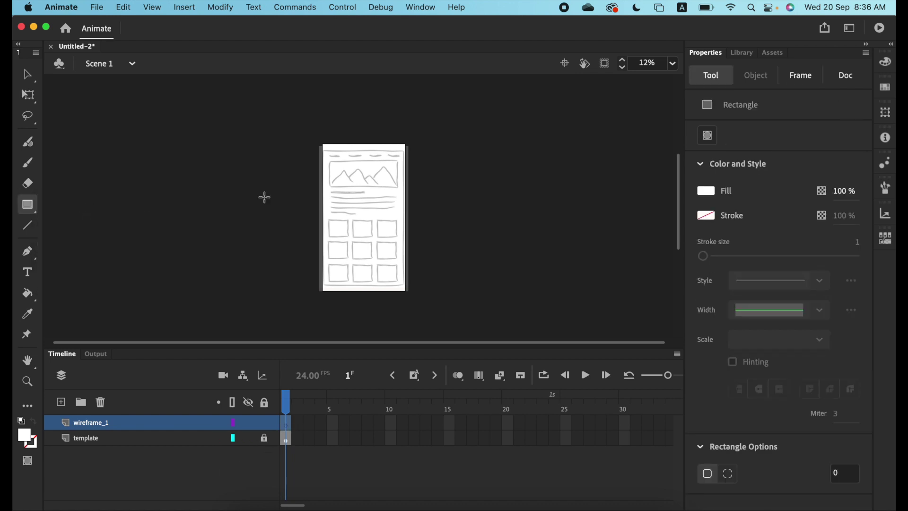
pyautogui.click(23, 436)
pyautogui.click(237, 274)
pyautogui.click(31, 442)
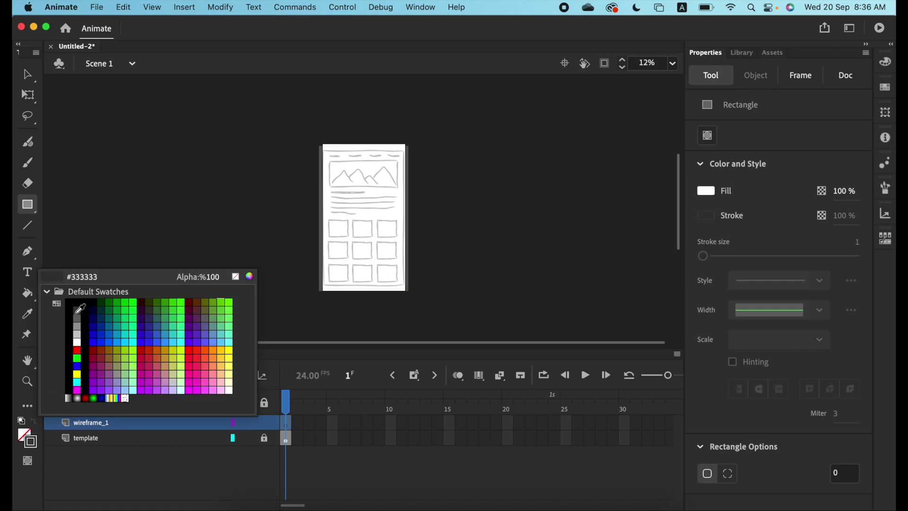
pyautogui.click(78, 311)
# Draw a rectangle over the sketch's hero image box and thicken its outline to 18 pt
pyautogui.press('super+equal')
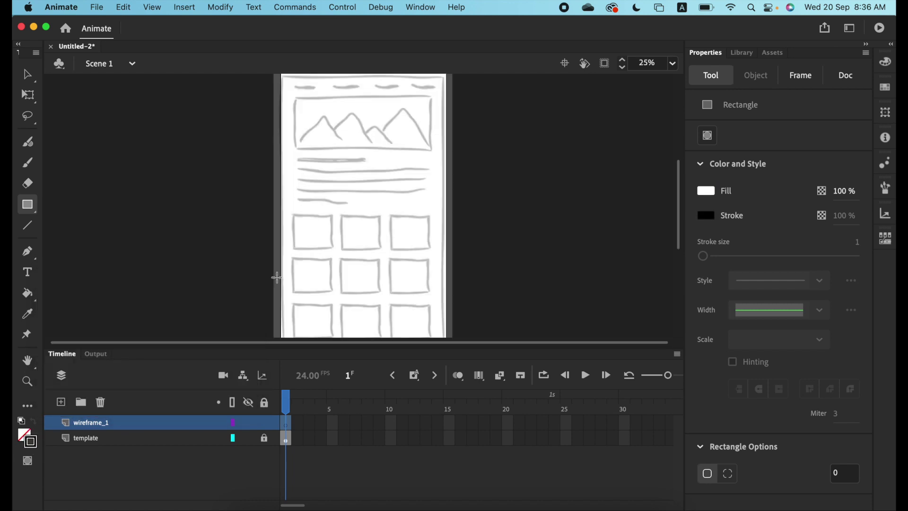
pyautogui.moveTo(295, 97); pyautogui.dragTo(431, 151)
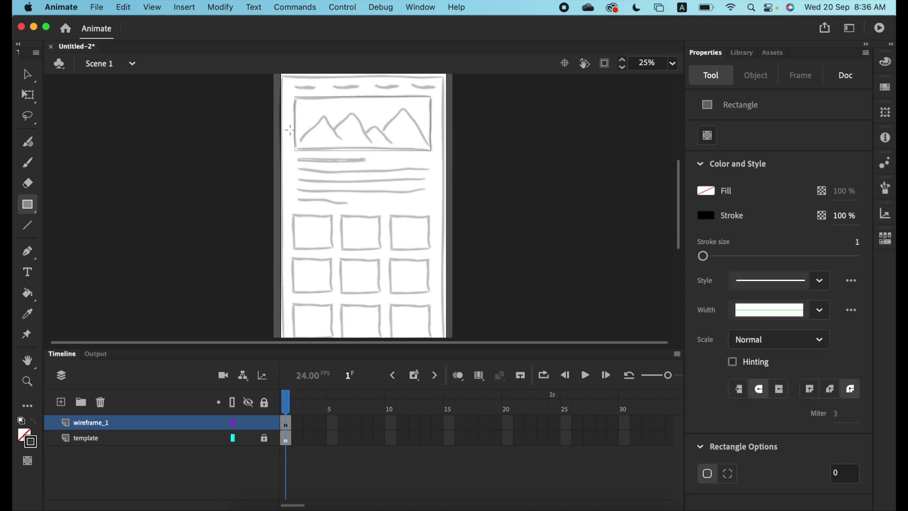
pyautogui.press('v')
pyautogui.doubleClick(378, 98)
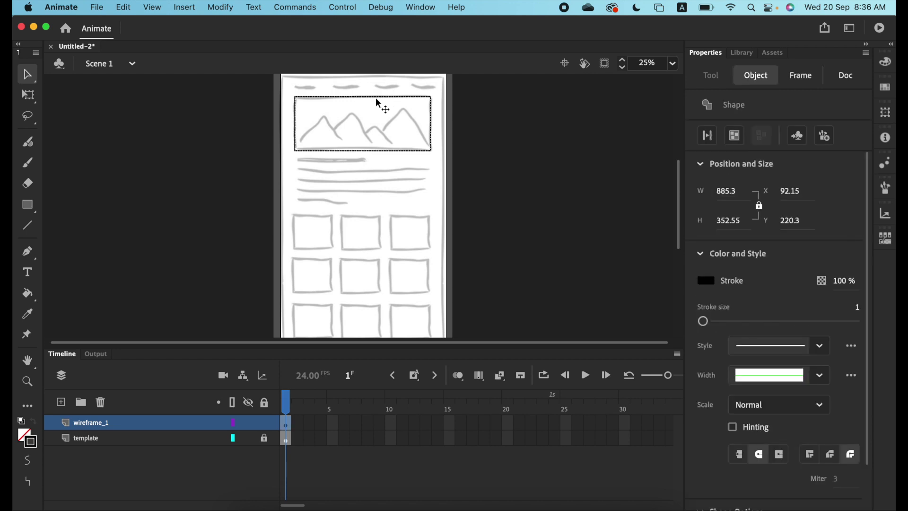
pyautogui.moveTo(712, 327); pyautogui.dragTo(710, 321)
pyautogui.click(565, 253)
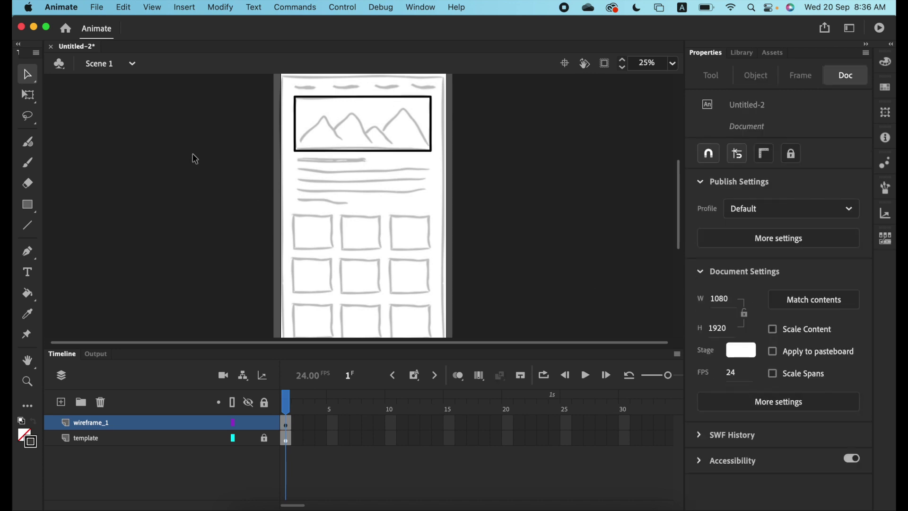
# Draw a 224.3-pt square over the first grid box and Alt-drag copies into the other two
pyautogui.click(28, 211)
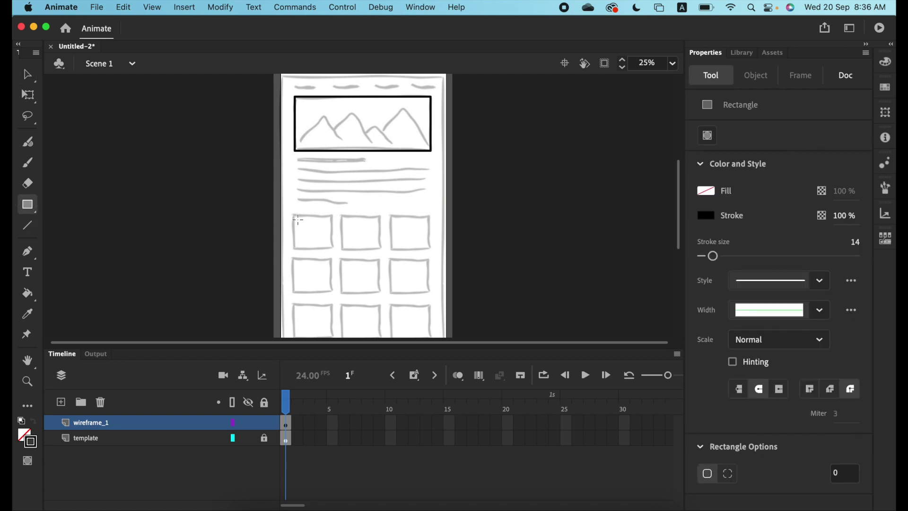
pyautogui.moveTo(294, 215); pyautogui.dragTo(330, 250)
pyautogui.click(27, 74)
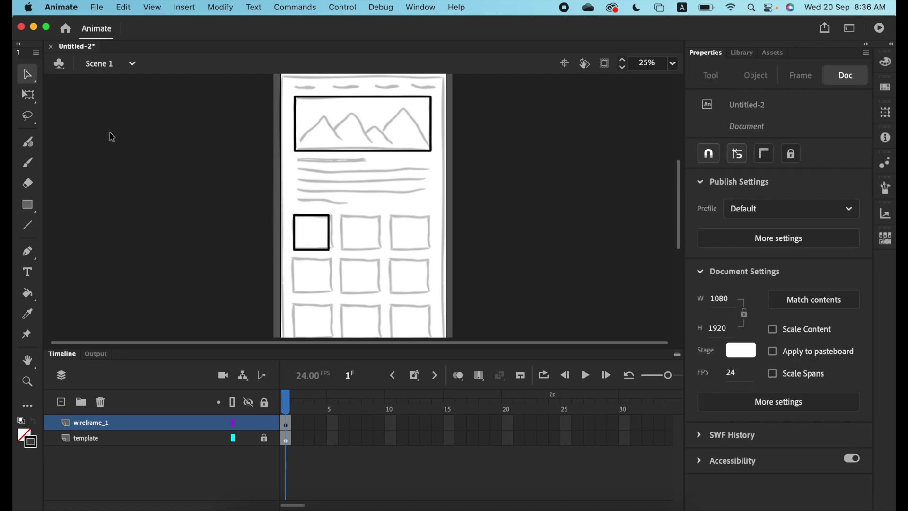
pyautogui.moveTo(310, 219); pyautogui.dragTo(309, 217)
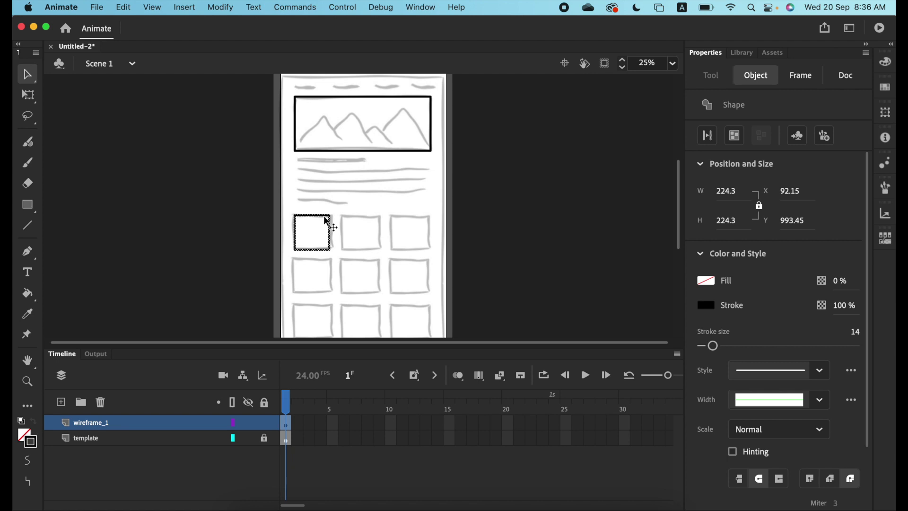
pyautogui.moveTo(332, 223); pyautogui.dragTo(241, 289)
pyautogui.click(376, 219)
pyautogui.click(376, 219)
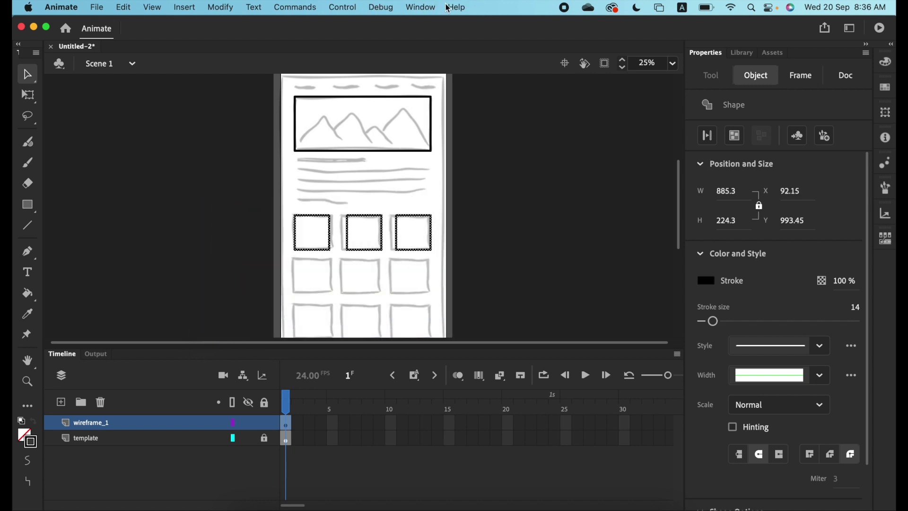
pyautogui.click(420, 7)
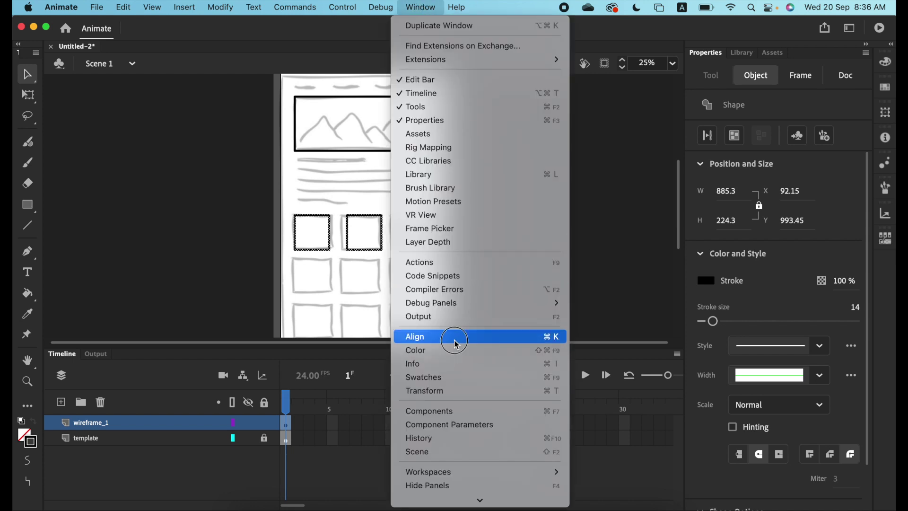
# Distribute the three squares' horizontal centres evenly with Align to stage turned off
pyautogui.click(652, 93)
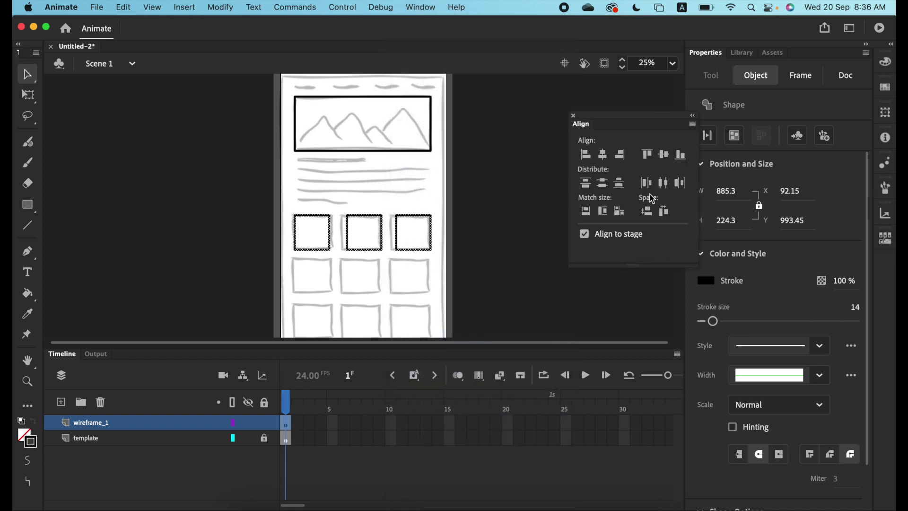
pyautogui.click(664, 187)
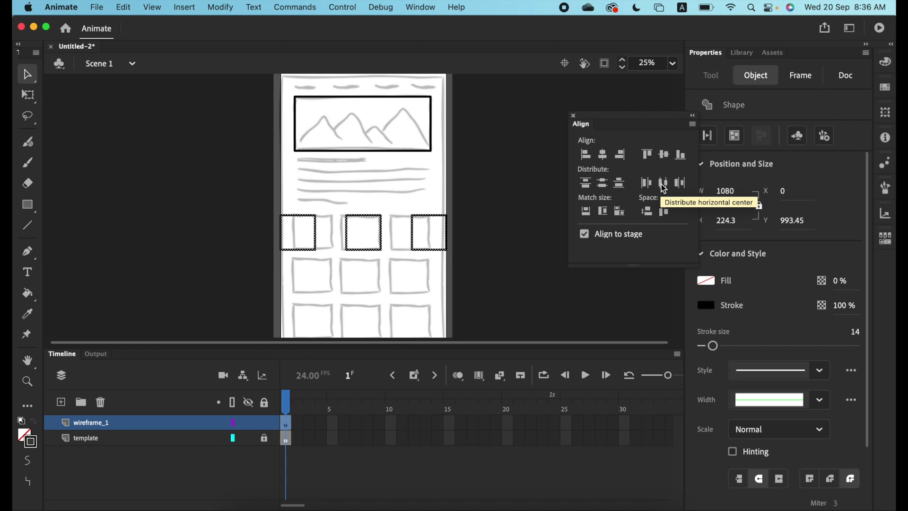
pyautogui.press('super+z')
pyautogui.click(585, 234)
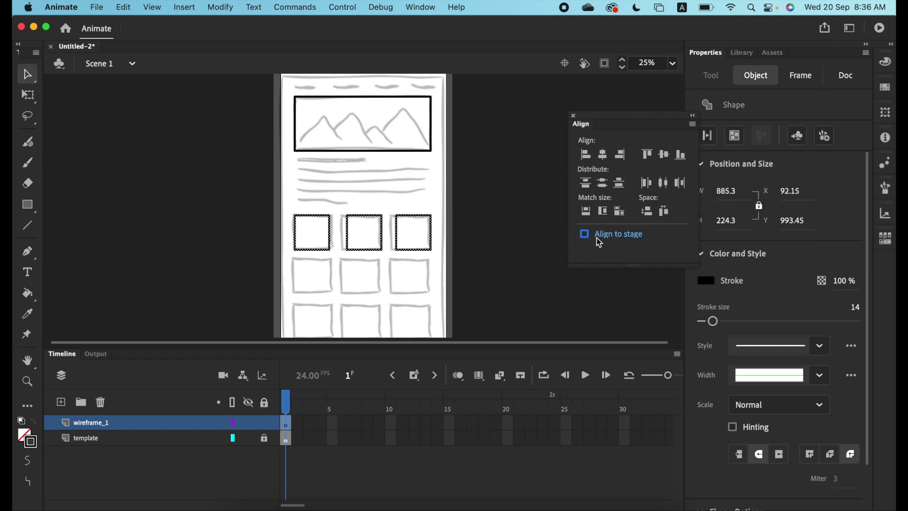
pyautogui.click(663, 183)
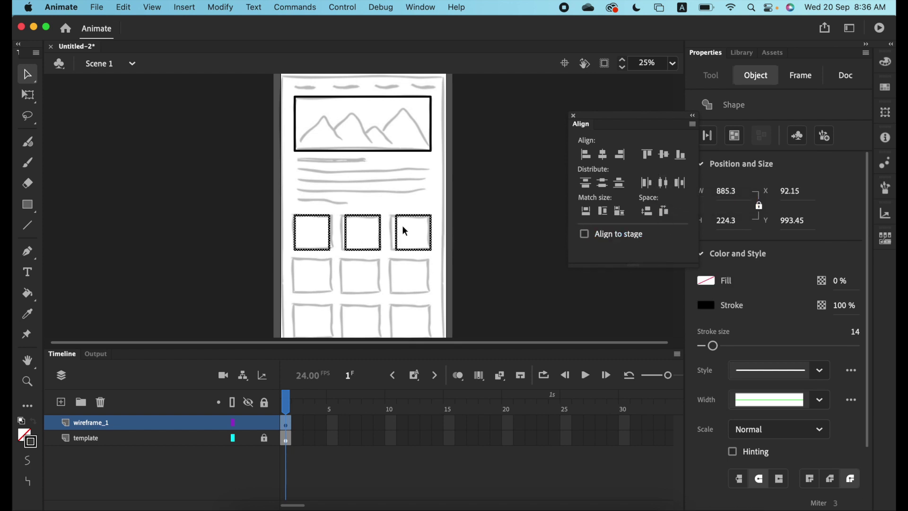
pyautogui.click(574, 115)
pyautogui.click(486, 188)
pyautogui.moveTo(466, 193); pyautogui.dragTo(287, 284)
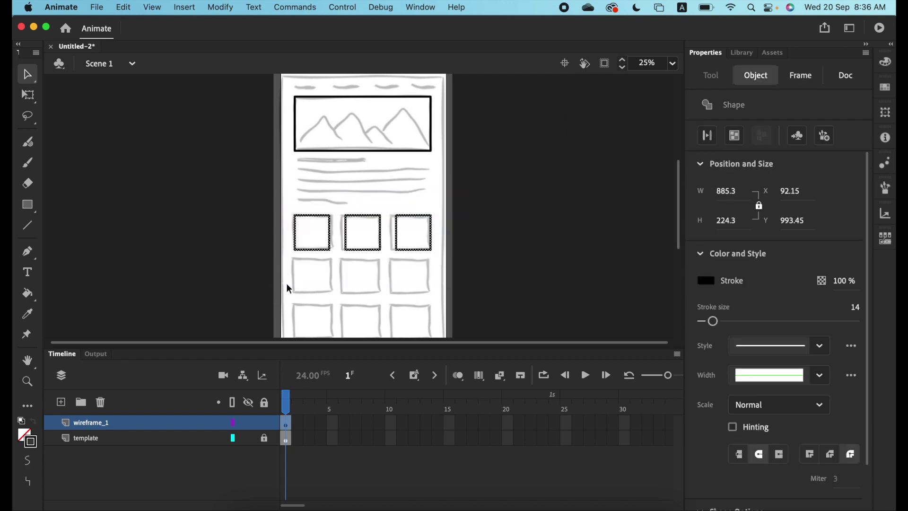
# Alt-drag two copies of the box row down onto the second and third grid rows
pyautogui.moveTo(364, 255); pyautogui.dragTo(368, 301)
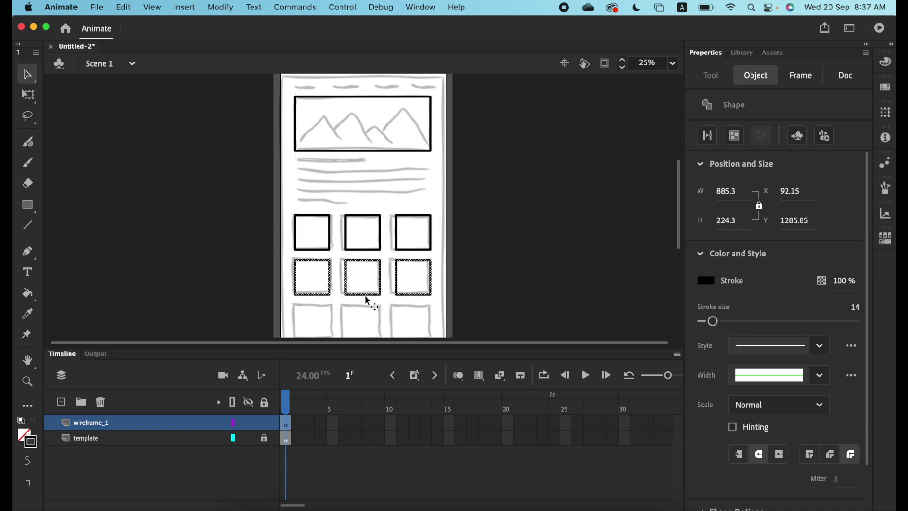
pyautogui.scroll(-3, 368, 301)
pyautogui.moveTo(349, 244); pyautogui.dragTo(353, 289)
pyautogui.click(423, 175)
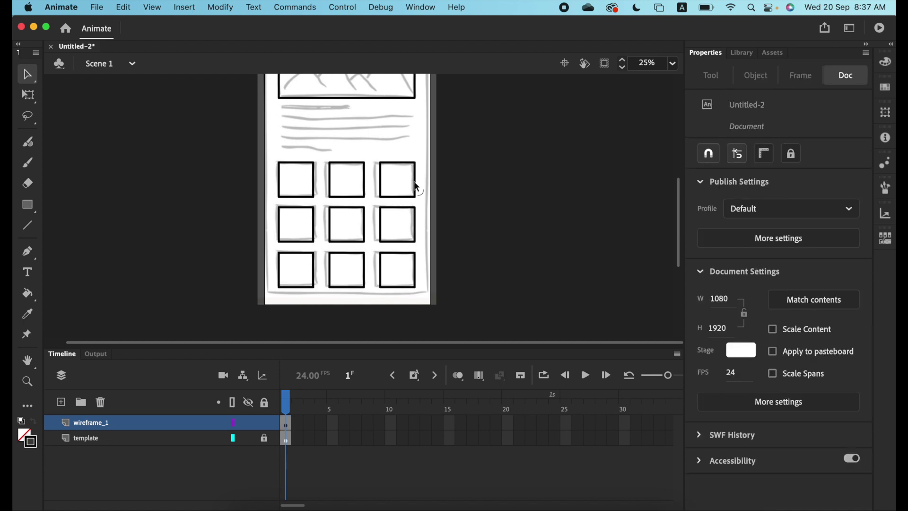
pyautogui.scroll(4, 415, 185)
pyautogui.scroll(-1, 412, 183)
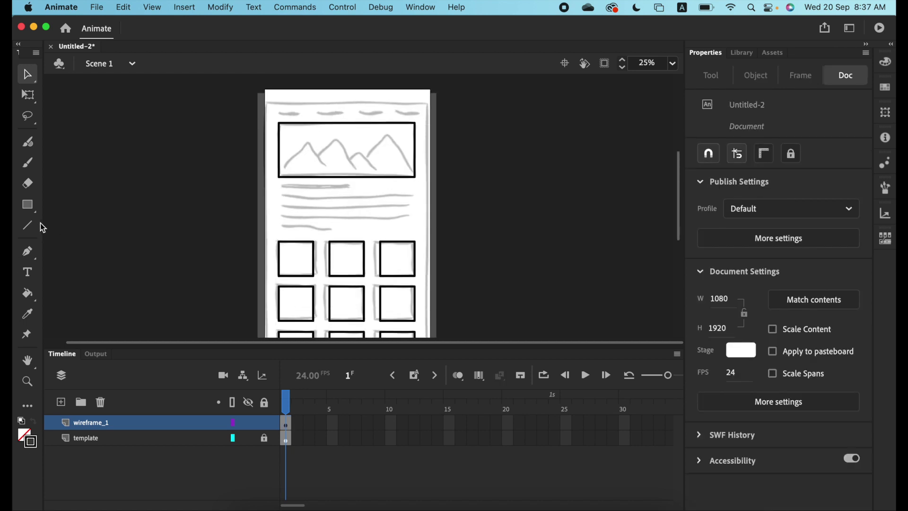
# Draw a divider line under the headline sketch and make it a dashed 5-pt stroke
pyautogui.click(28, 227)
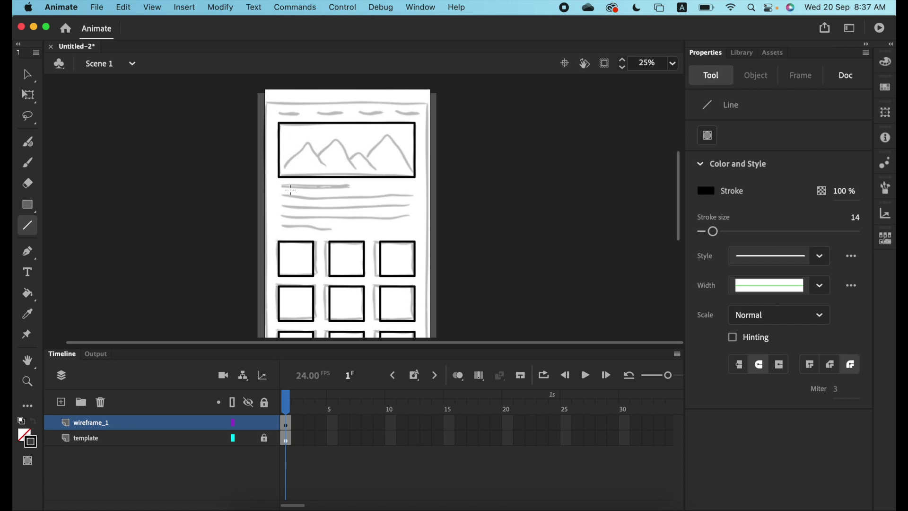
pyautogui.moveTo(281, 189); pyautogui.dragTo(416, 189)
pyautogui.click(28, 75)
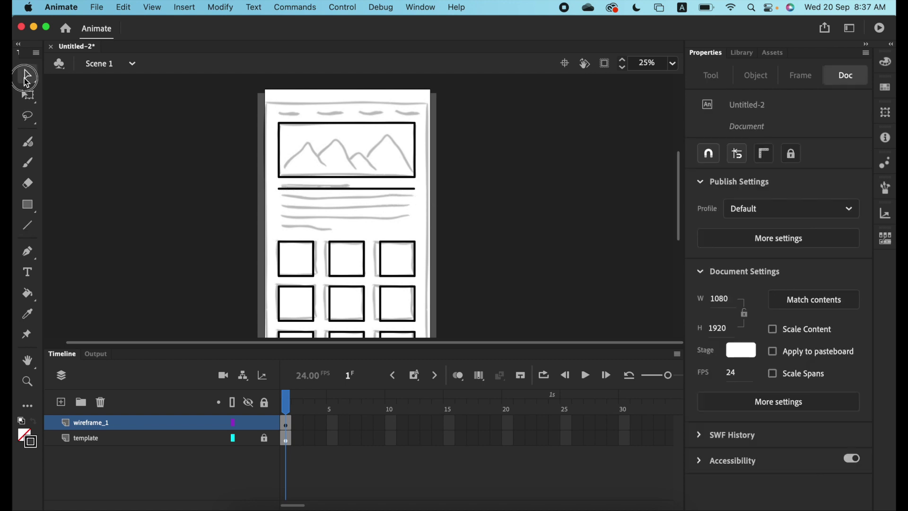
pyautogui.click(397, 188)
pyautogui.press('super+equal')
pyautogui.press('super+equal')
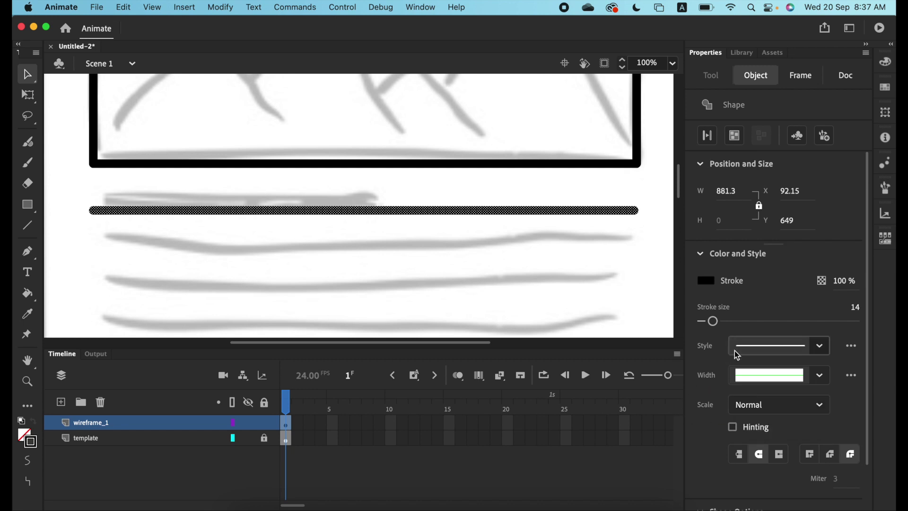
pyautogui.moveTo(717, 323)
pyautogui.mouseDown()
pyautogui.moveTo(752, 321)
pyautogui.moveTo(719, 322)
pyautogui.mouseUp()
pyautogui.click(765, 349)
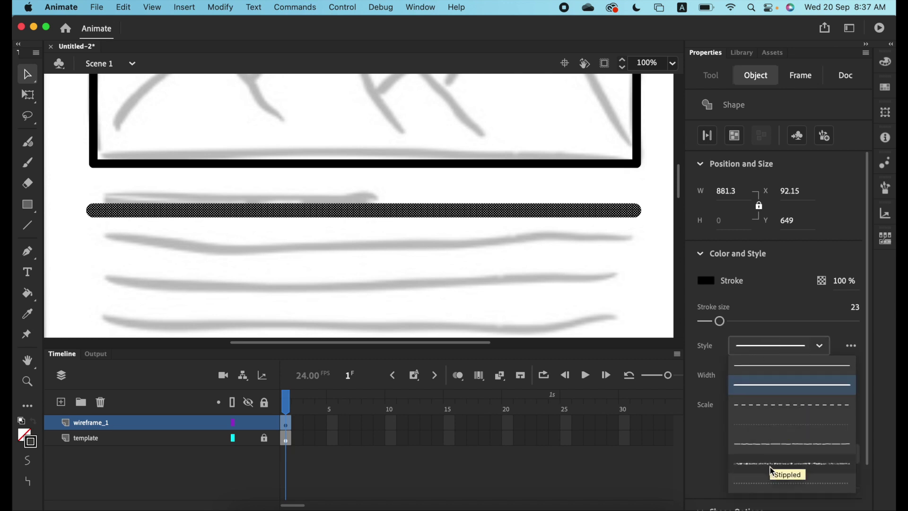
pyautogui.click(793, 409)
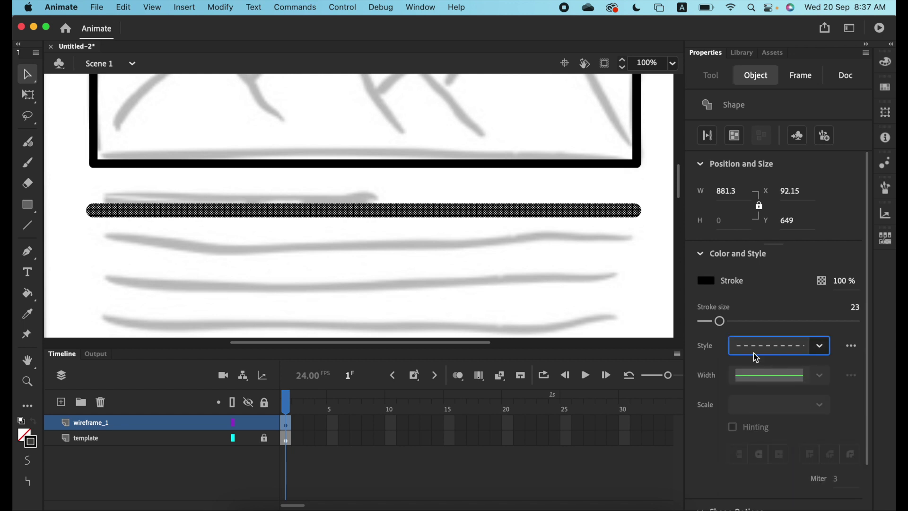
pyautogui.moveTo(722, 323); pyautogui.dragTo(709, 322)
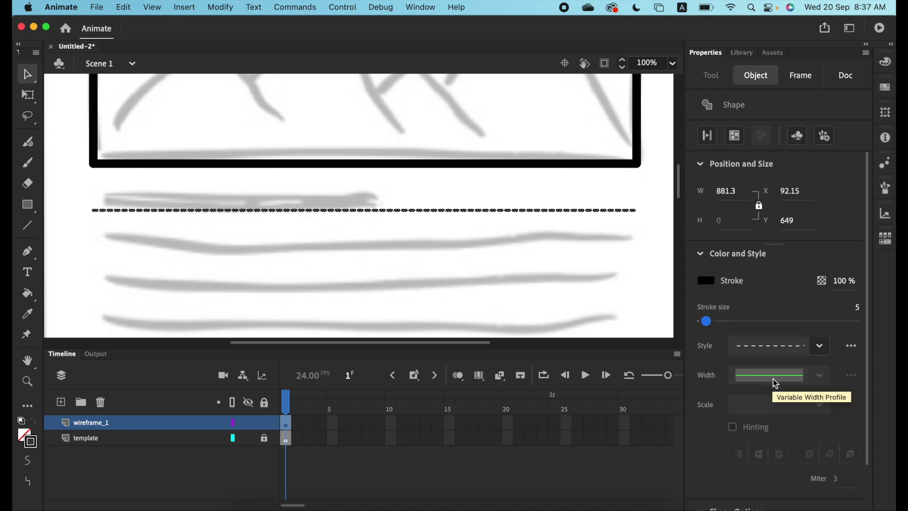
pyautogui.click(544, 299)
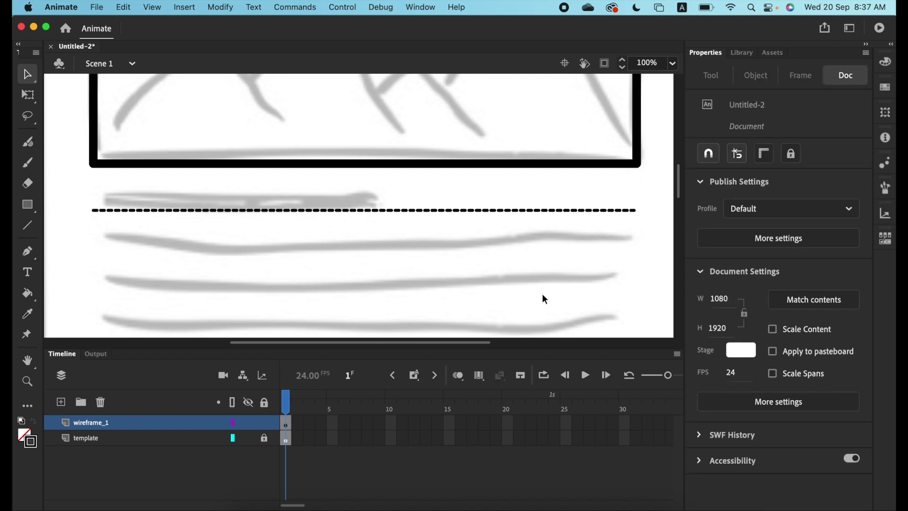
pyautogui.press('super+minus')
pyautogui.press('super+minus')
pyautogui.press('super+minus')
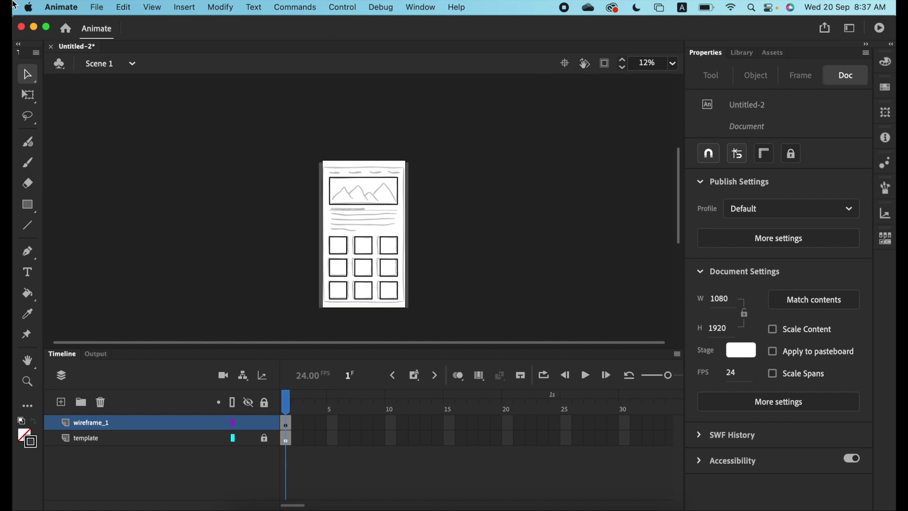
# Delete the template sketch layer
pyautogui.click(112, 439)
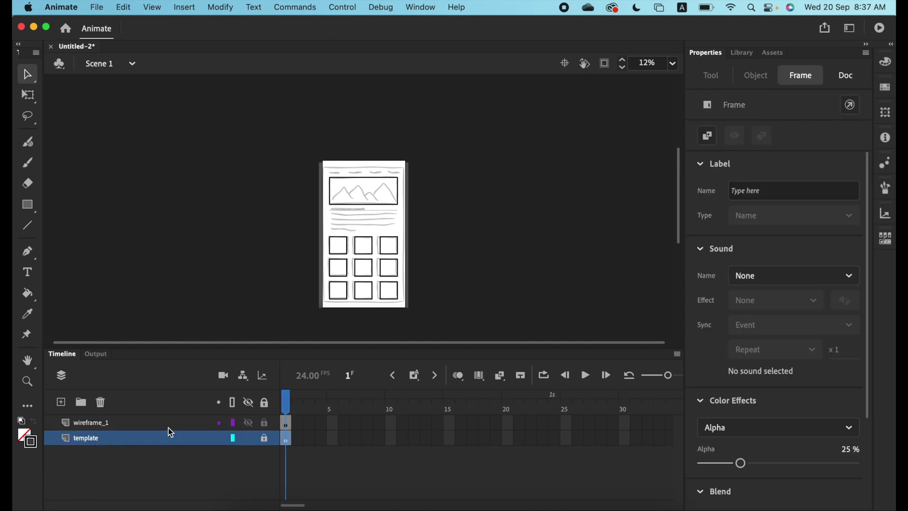
pyautogui.click(101, 403)
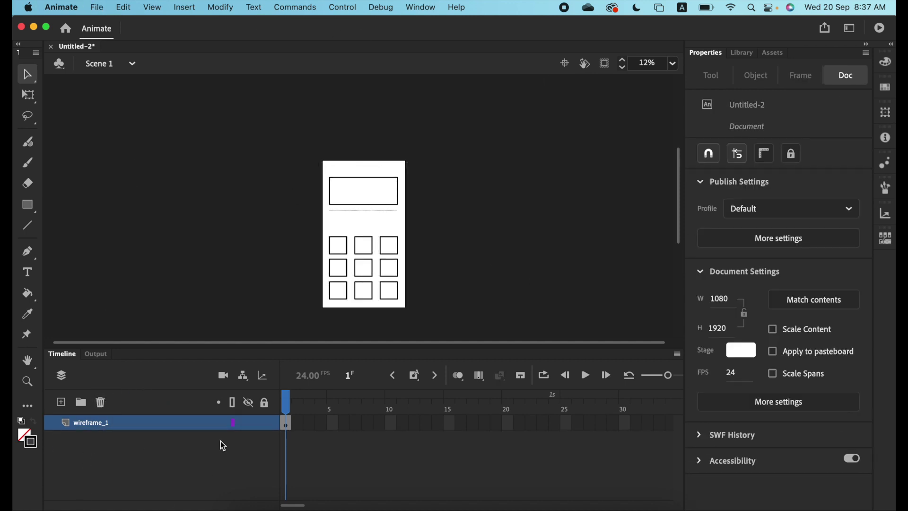
pyautogui.click(101, 8)
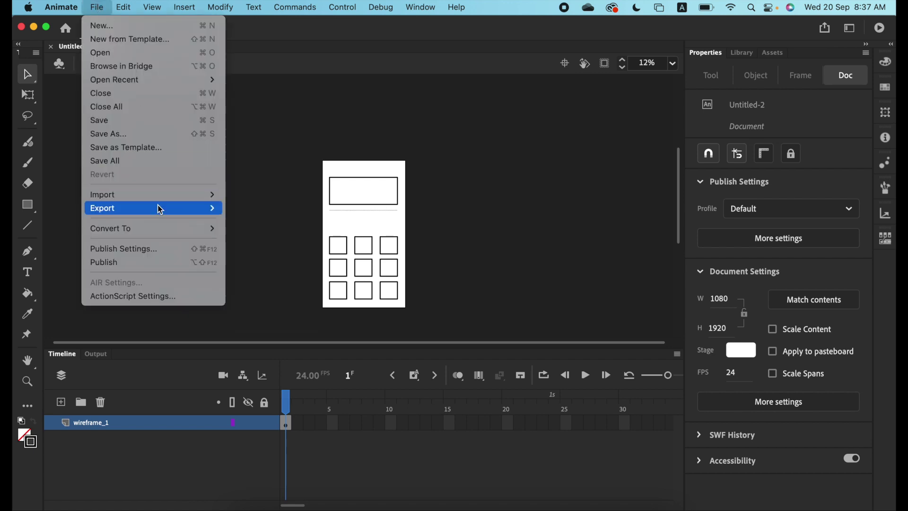
# Export the stage as Untitled-2.jpg, a 1080×1920 JPEG at 100% quality, to the Desktop
pyautogui.moveTo(158, 206)
pyautogui.click(294, 208)
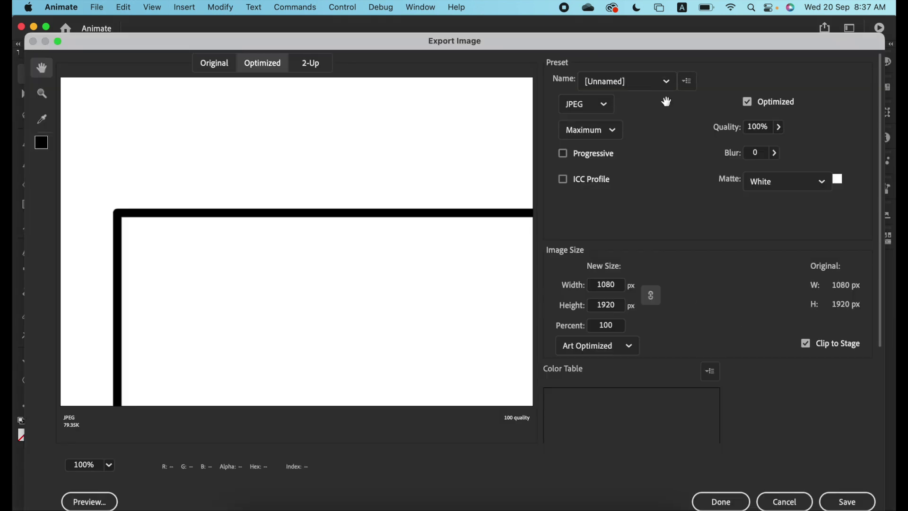
pyautogui.click(862, 508)
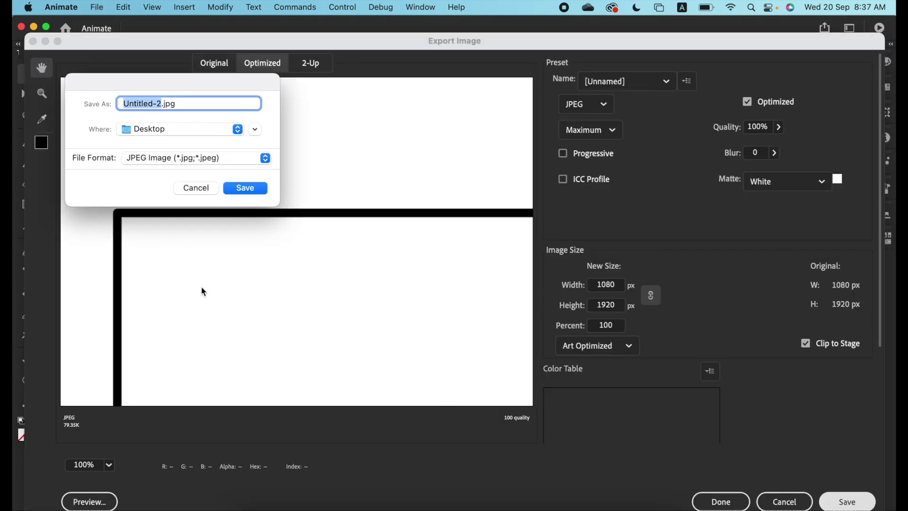
pyautogui.click(257, 190)
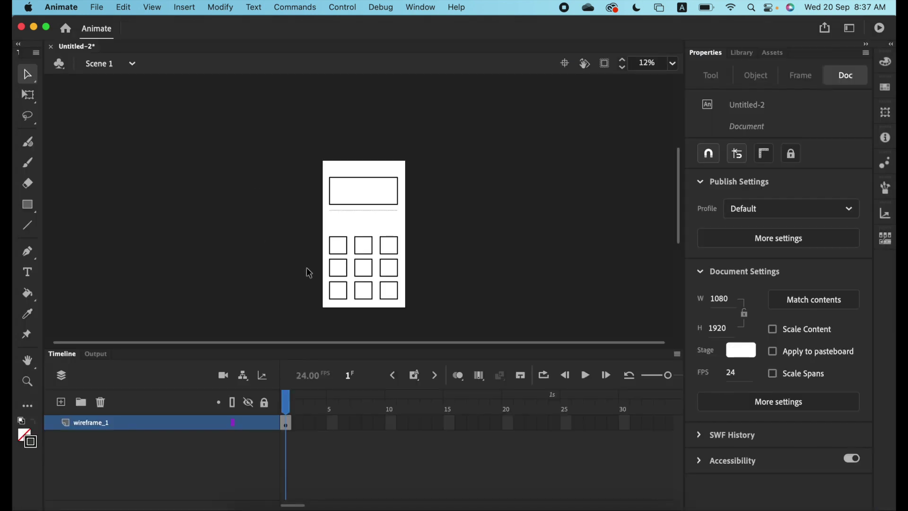